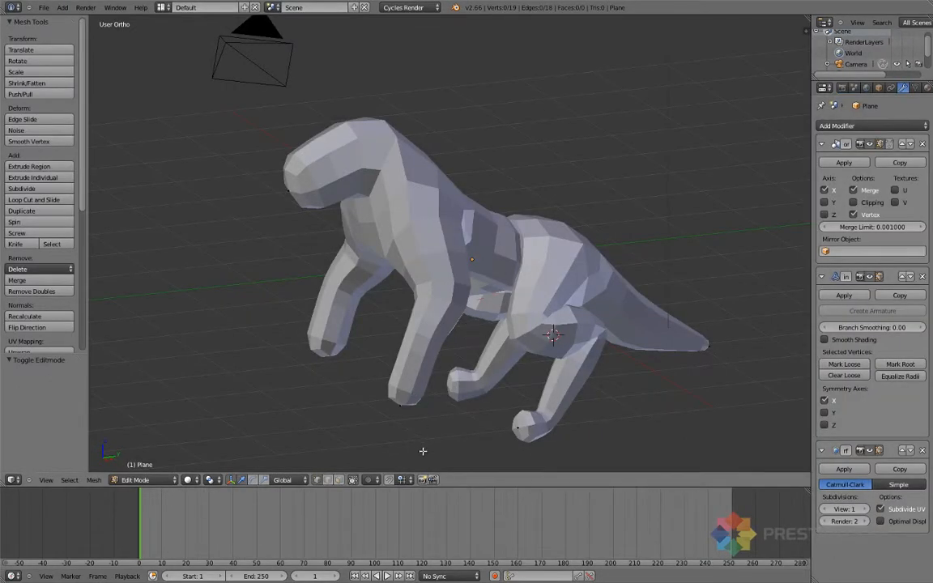
Step: Enlarge the 3D view by shrinking the timeline, and switch the creature mesh to Object Mode
left_click_drag(400, 486, 401, 546)
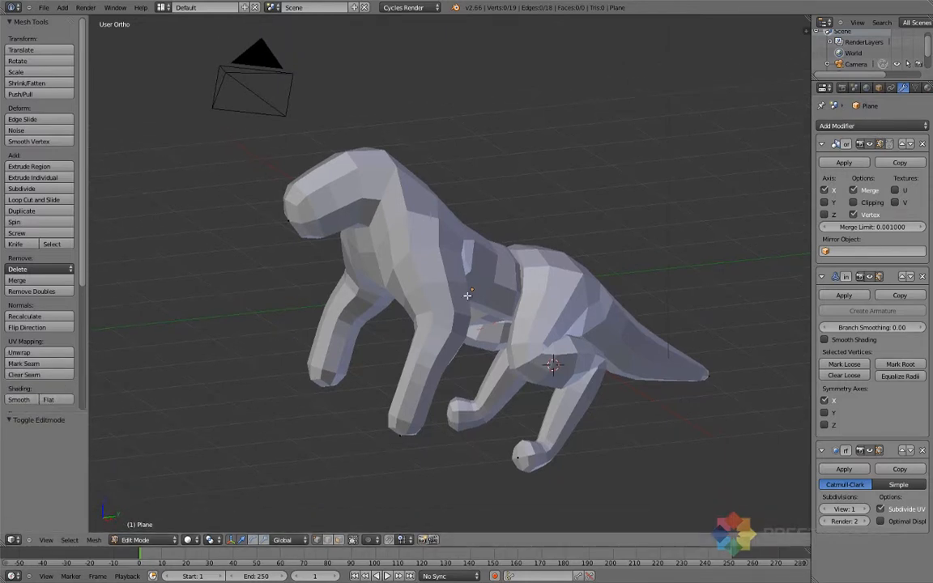
middle_click_drag(467, 295, 436, 235)
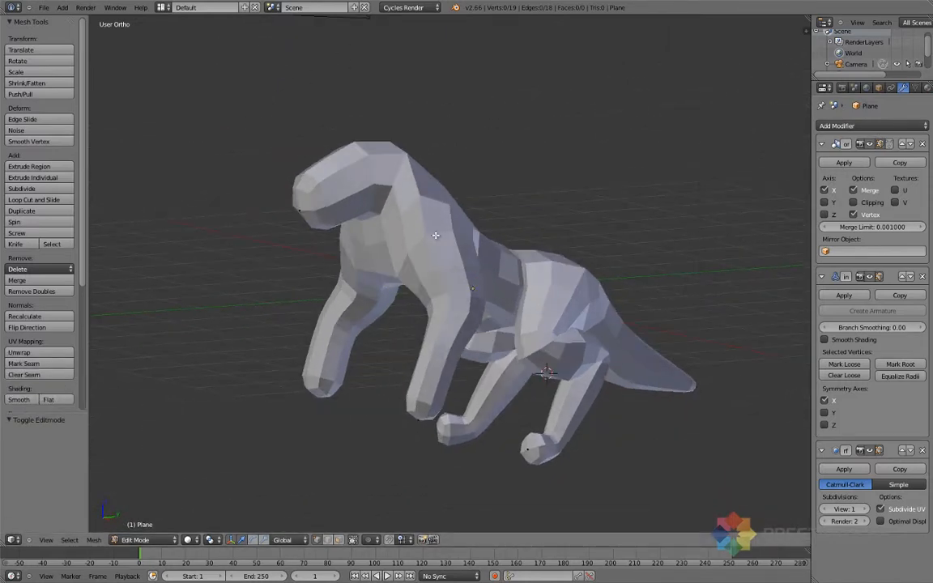
key("Tab")
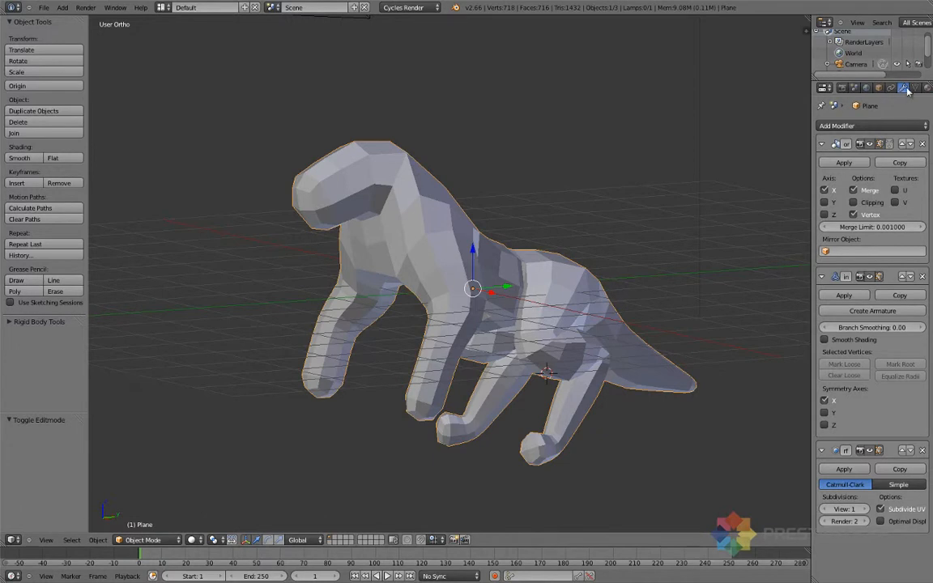
left_click(844, 469)
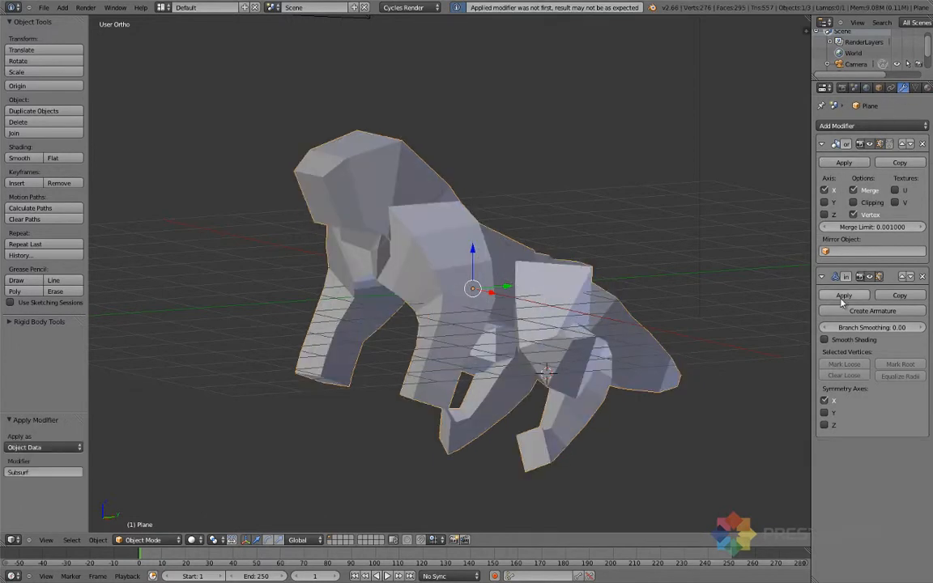
left_click(843, 295)
key("ctrl+z")
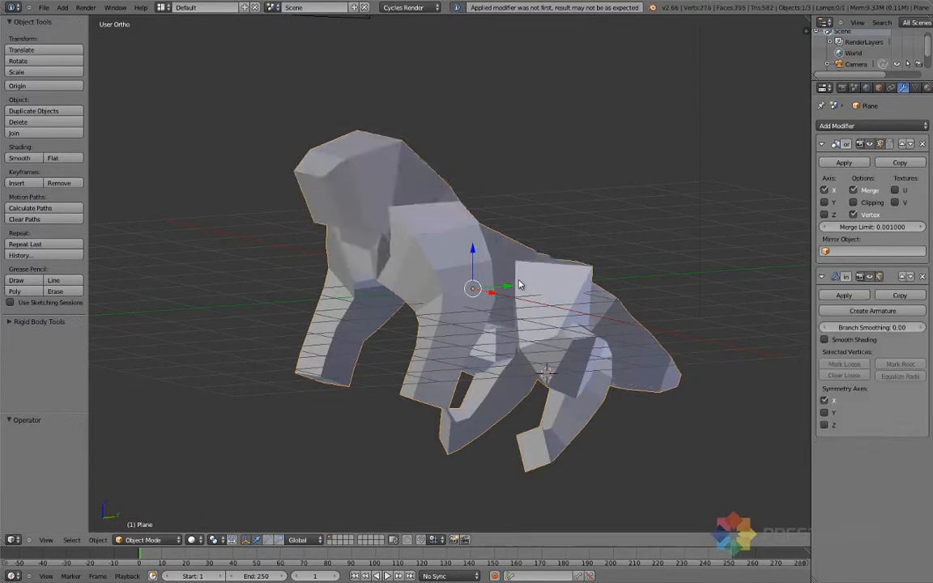
key("ctrl+z")
left_click(844, 470)
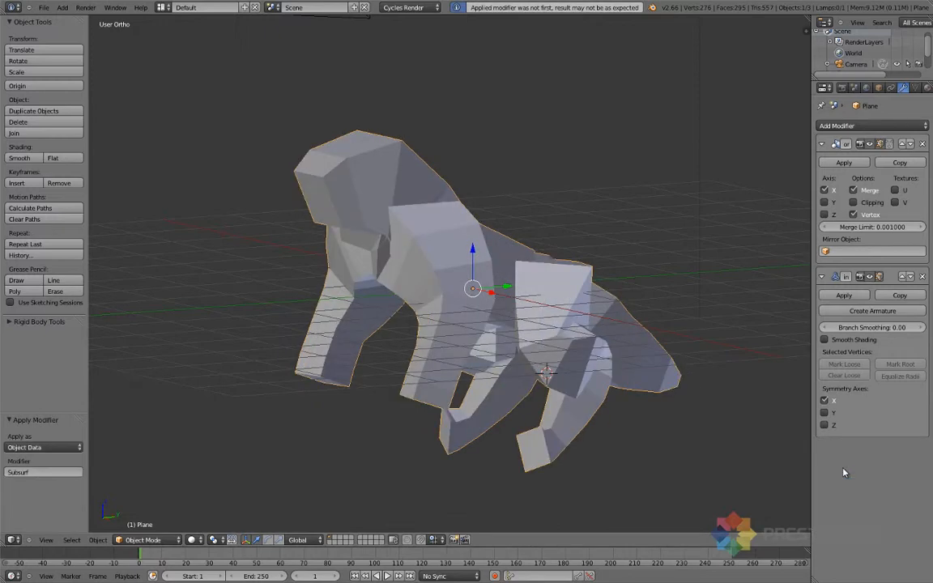
key("ctrl+z")
key("Tab")
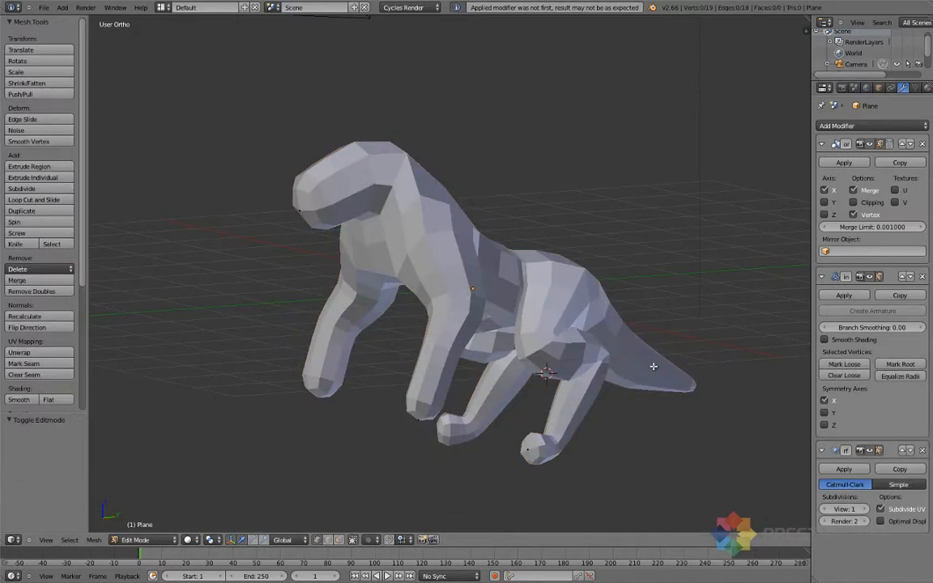
key("Tab")
Step: Apply the creature's Mirror, Skin and Subdivision Surface modifiers in stack order, from first to last
left_click(844, 163)
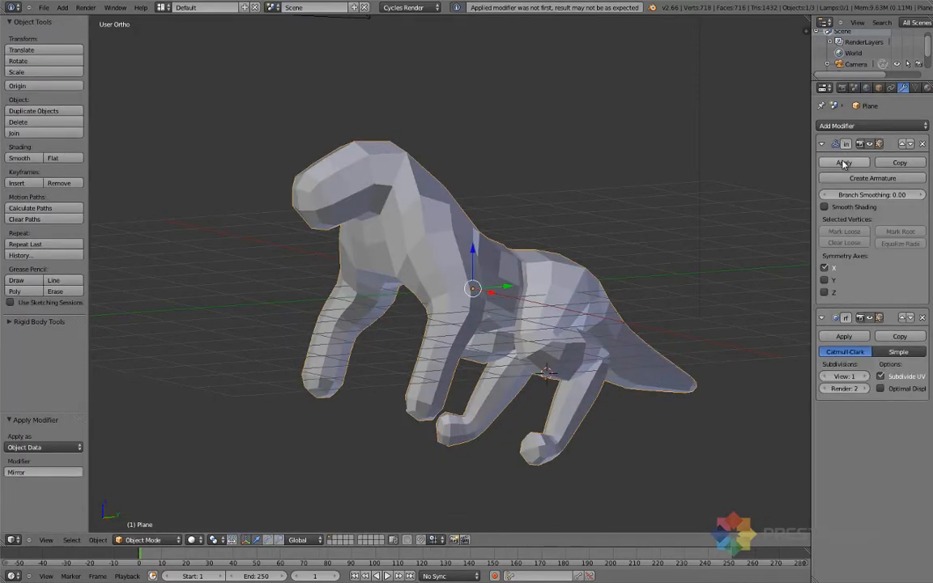
left_click(844, 163)
left_click(844, 163)
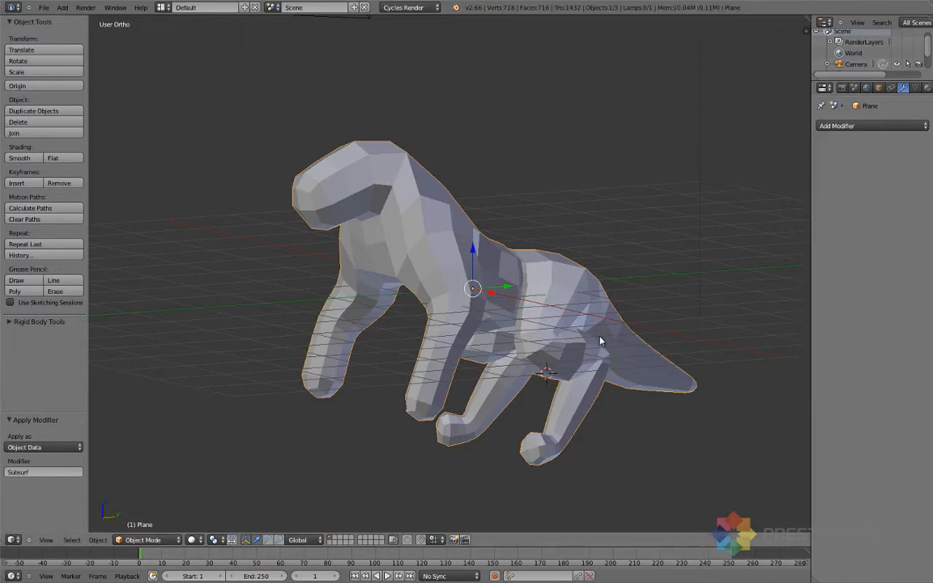
Step: Add a Multiresolution modifier to the creature and subdivide it to level 2
mouse_move(600, 341)
middle_mouse_down()
mouse_move(556, 365)
mouse_move(427, 374)
mouse_move(426, 385)
mouse_move(497, 378)
mouse_move(591, 332)
mouse_move(602, 352)
mouse_move(608, 335)
middle_mouse_up()
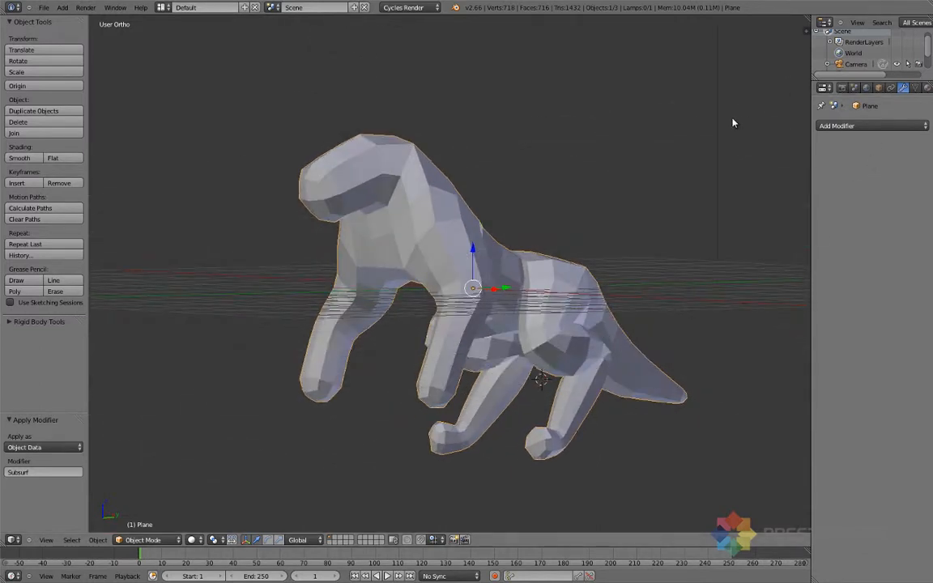
left_click(840, 126)
left_click(841, 127)
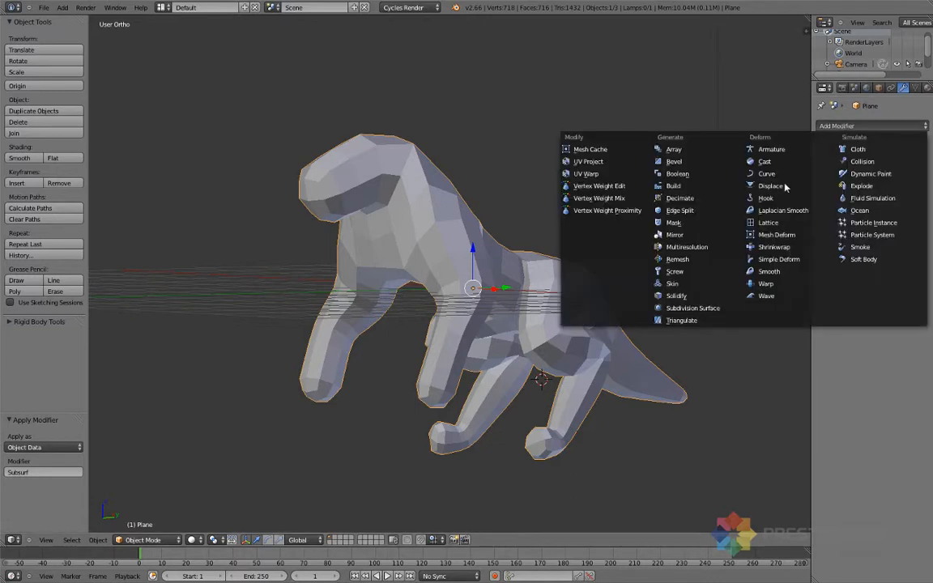
left_click(706, 247)
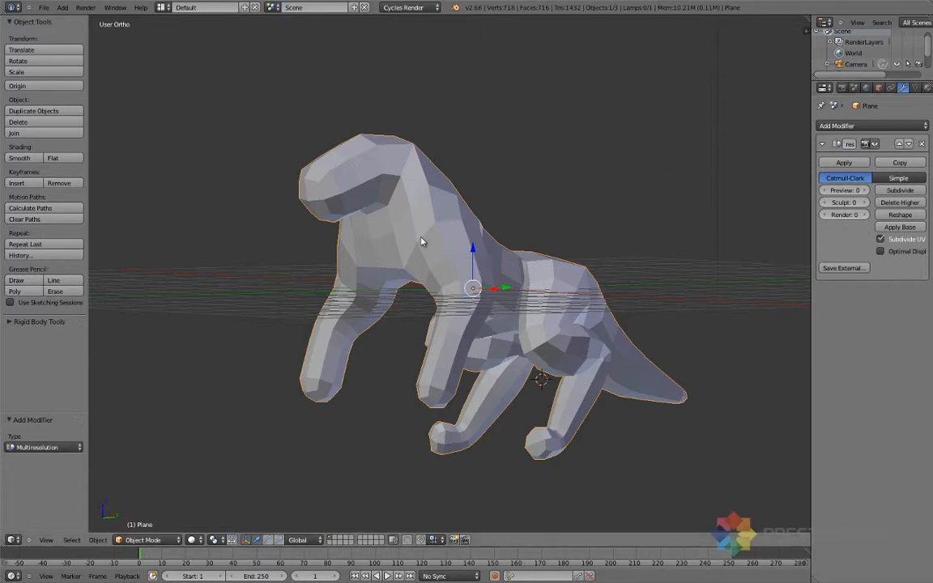
mouse_move(481, 262)
middle_mouse_down()
mouse_move(414, 301)
mouse_move(488, 267)
mouse_move(473, 270)
middle_mouse_up()
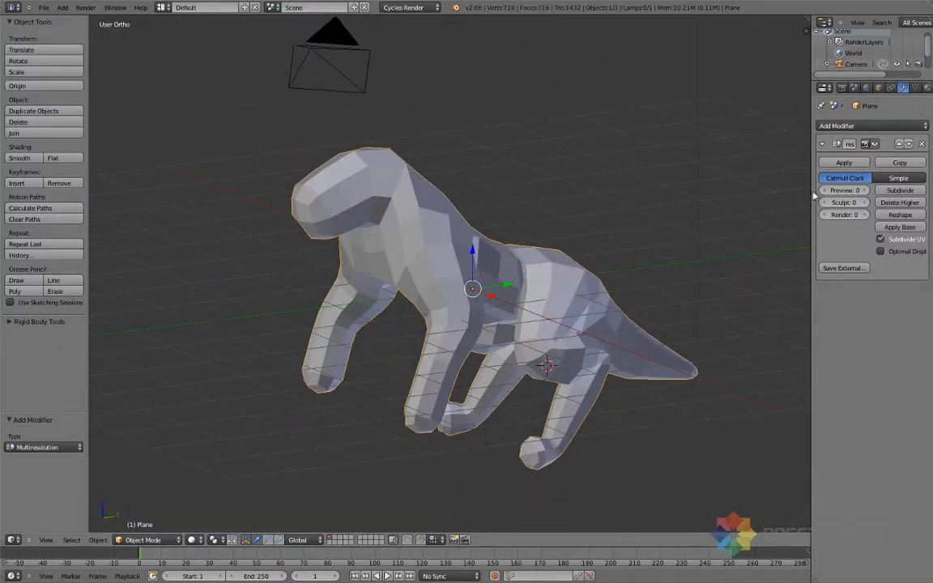
left_click(884, 191)
left_click(883, 191)
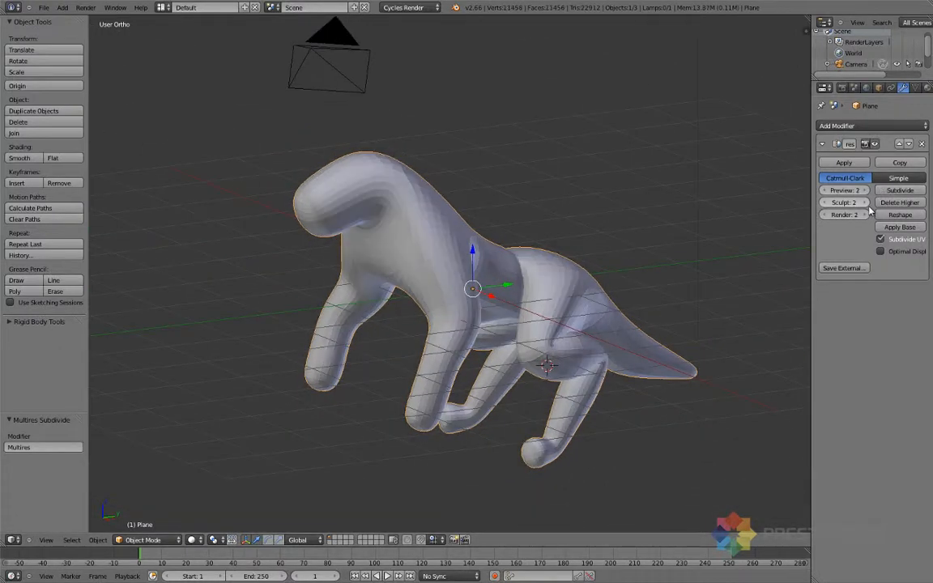
middle_click_drag(440, 245, 515, 295)
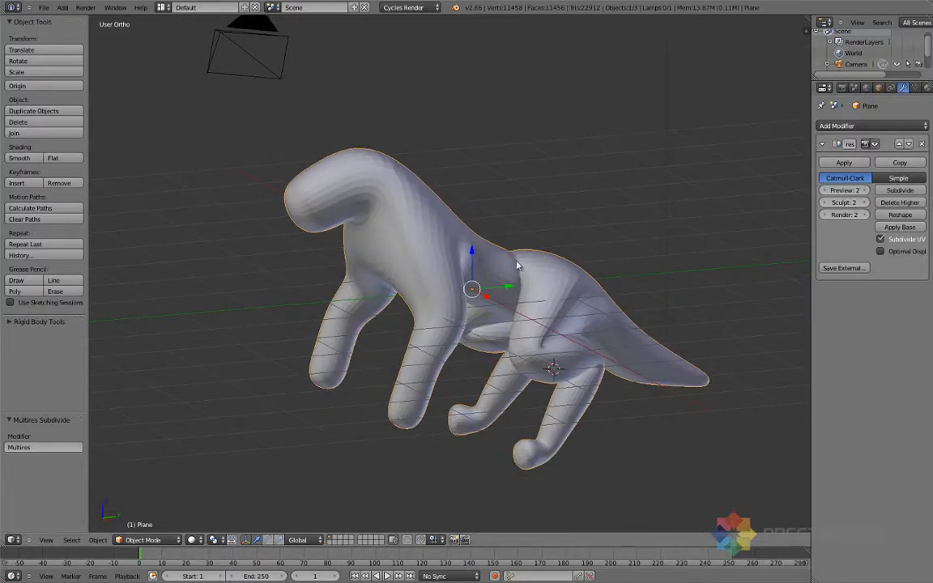
Step: Enter Sculpt Mode, choose the Grab brush and set its radius to 112 in the right side view
left_click(144, 539)
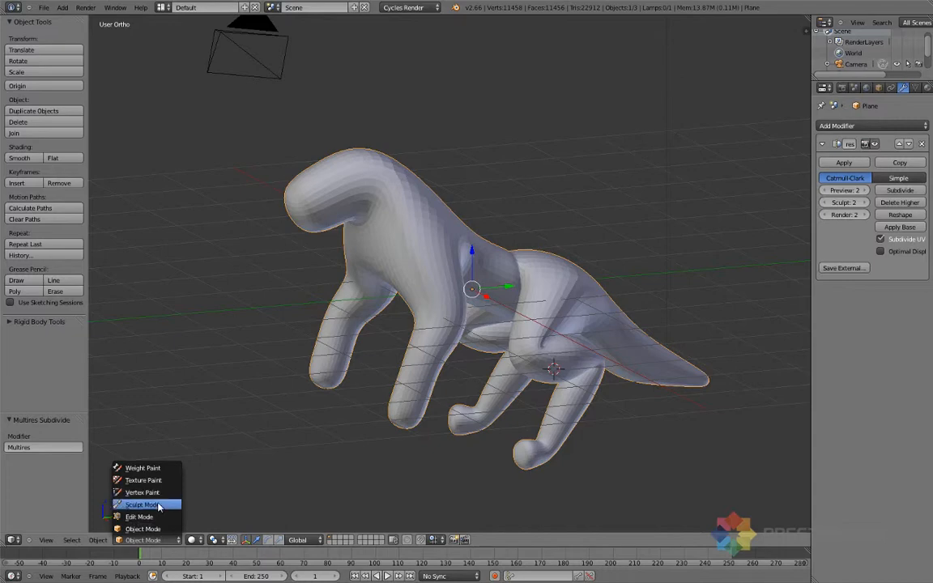
left_click(144, 504)
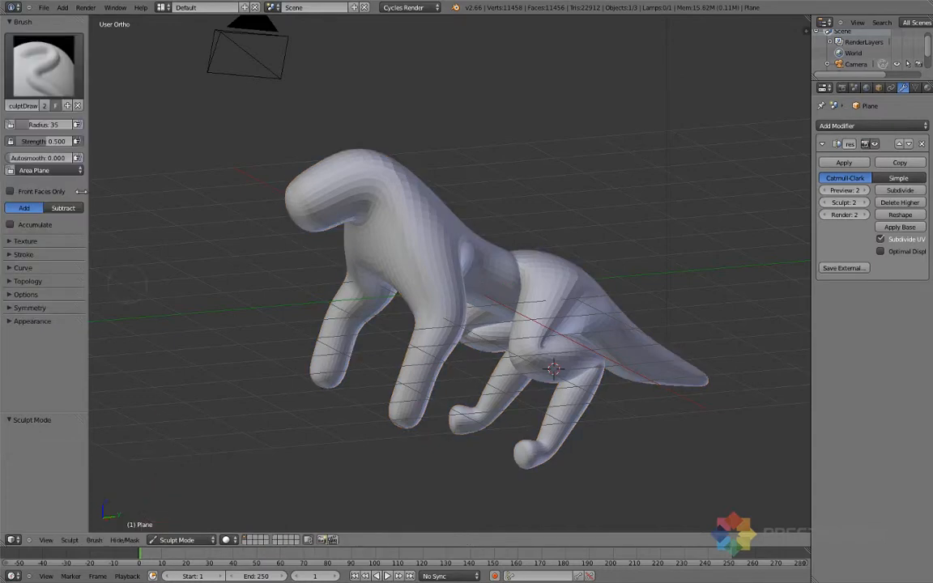
left_click(43, 56)
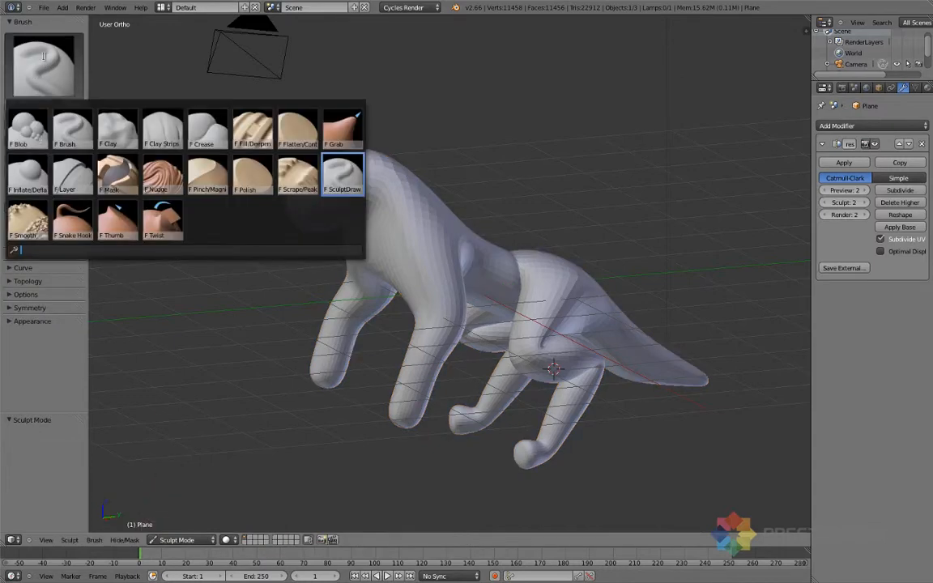
left_click(350, 141)
key("KP_3")
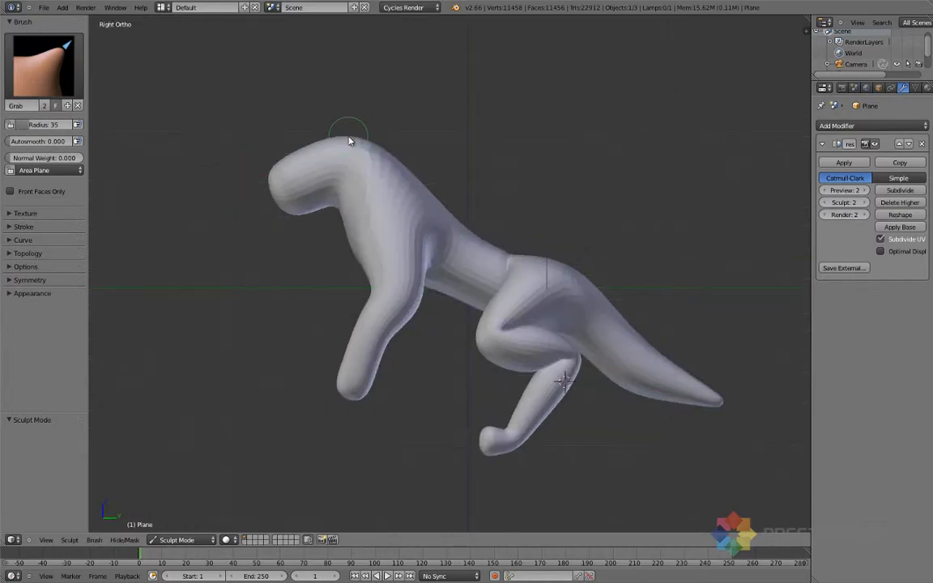
key("f")
left_click(381, 158)
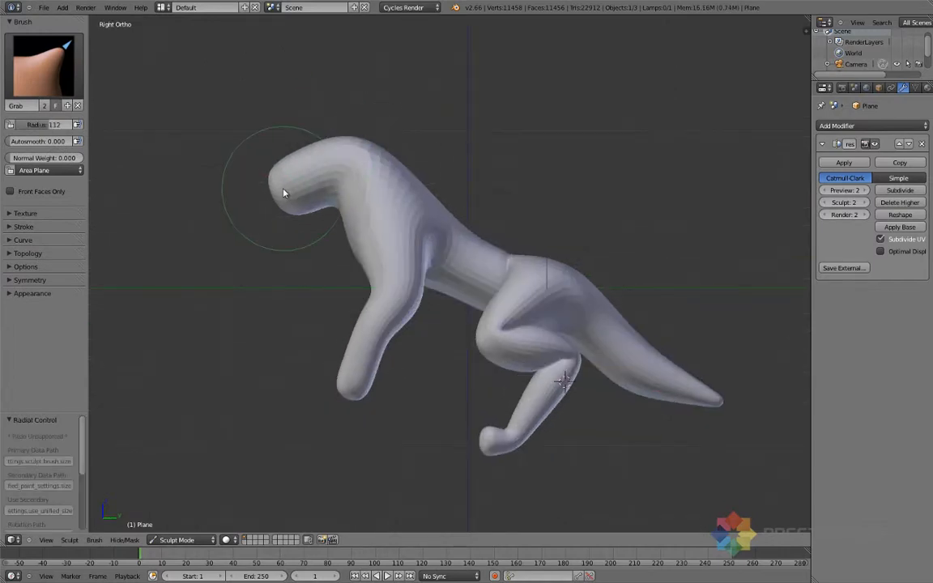
Step: Try pulling the creature's head and front legs with the Grab brush, and undo those strokes
mouse_move(277, 161)
middle_mouse_down()
mouse_move(316, 251)
mouse_move(425, 233)
middle_mouse_up()
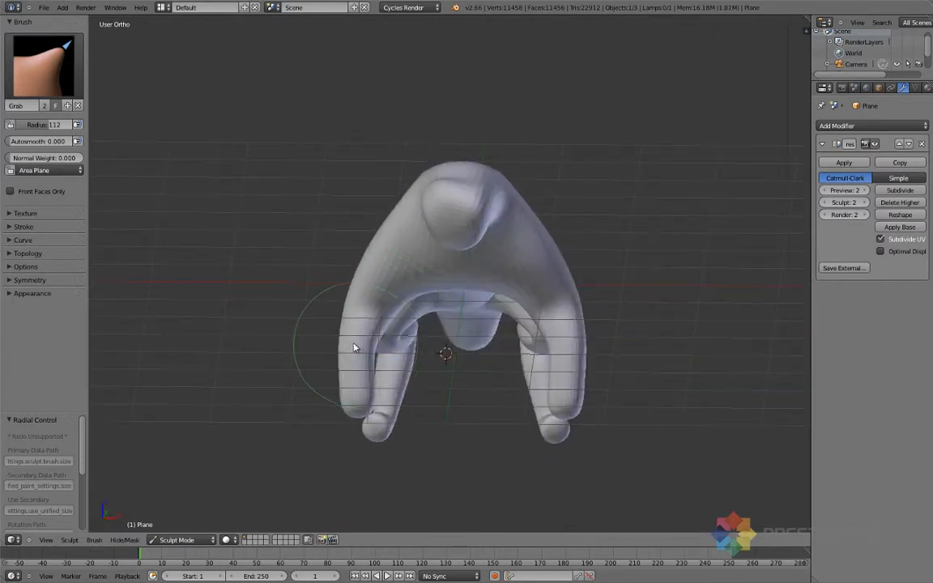
left_click_drag(358, 345, 364, 352)
left_click_drag(567, 344, 624, 354)
mouse_move(624, 354)
middle_mouse_down()
mouse_move(572, 385)
mouse_move(419, 393)
mouse_move(376, 358)
mouse_move(369, 369)
mouse_move(465, 399)
mouse_move(506, 388)
middle_mouse_up()
key("ctrl+z")
key("ctrl+z")
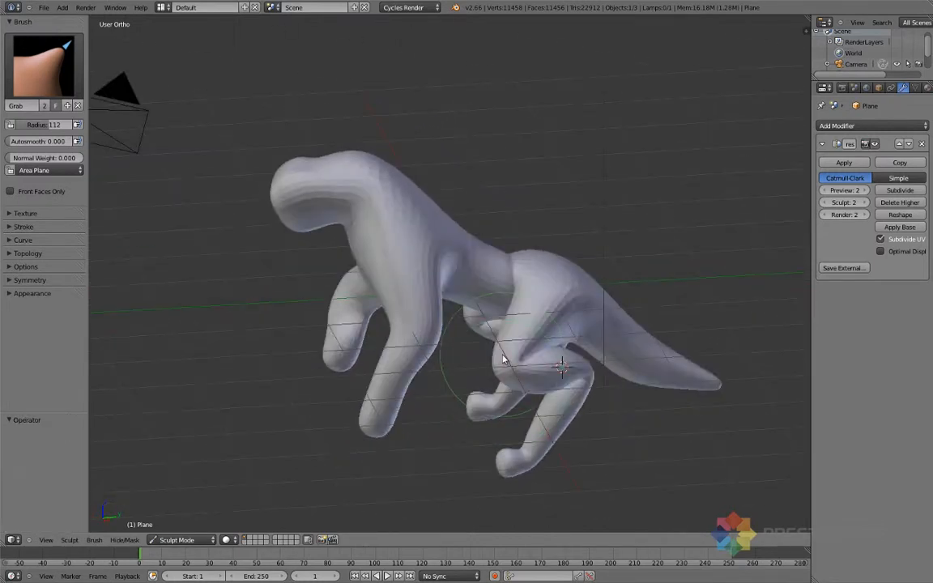
key("ctrl+z")
key("ctrl+z")
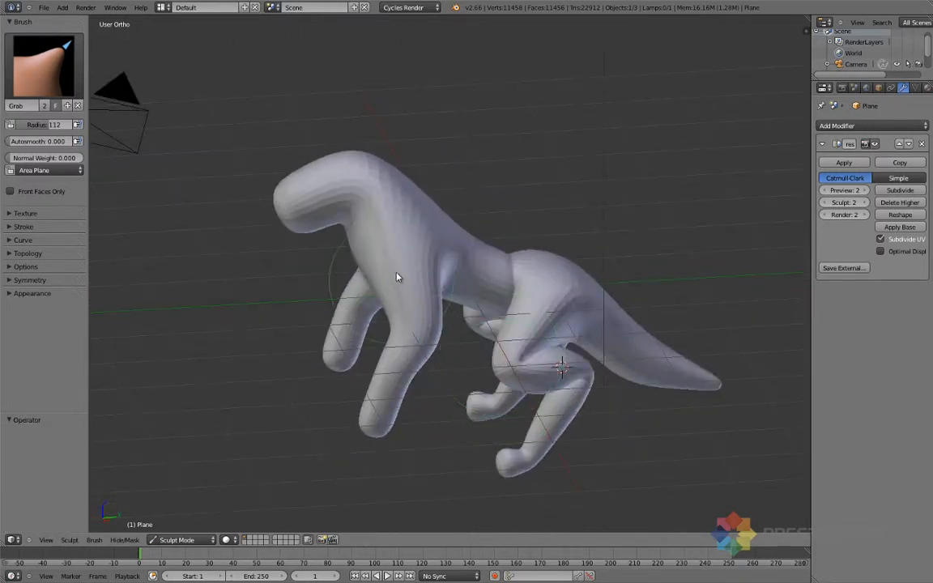
Step: Subdivide the Multiresolution modifier twice more to bring the sculpt level to 4
left_click(893, 191)
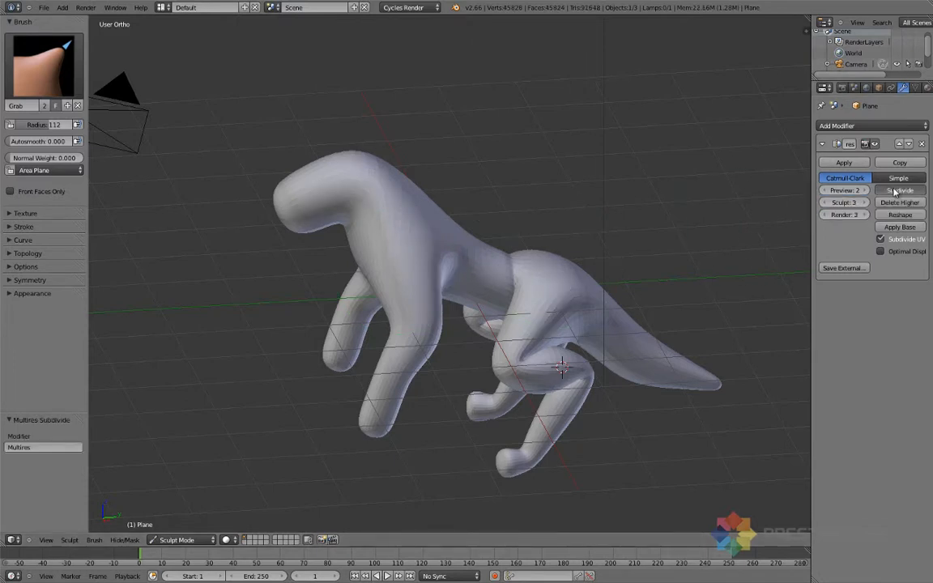
left_click(894, 192)
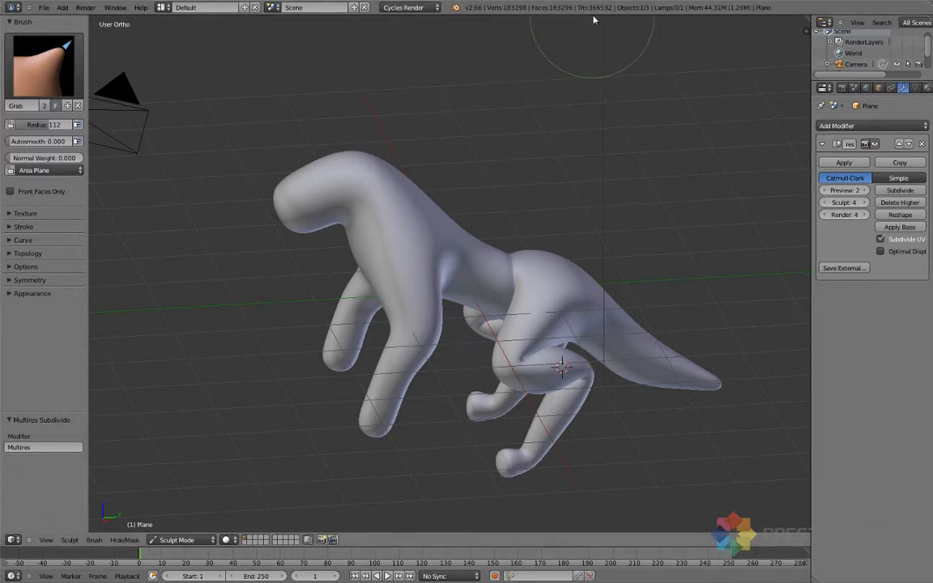
mouse_move(379, 268)
middle_mouse_down()
mouse_move(416, 281)
mouse_move(507, 262)
mouse_move(399, 254)
middle_mouse_up()
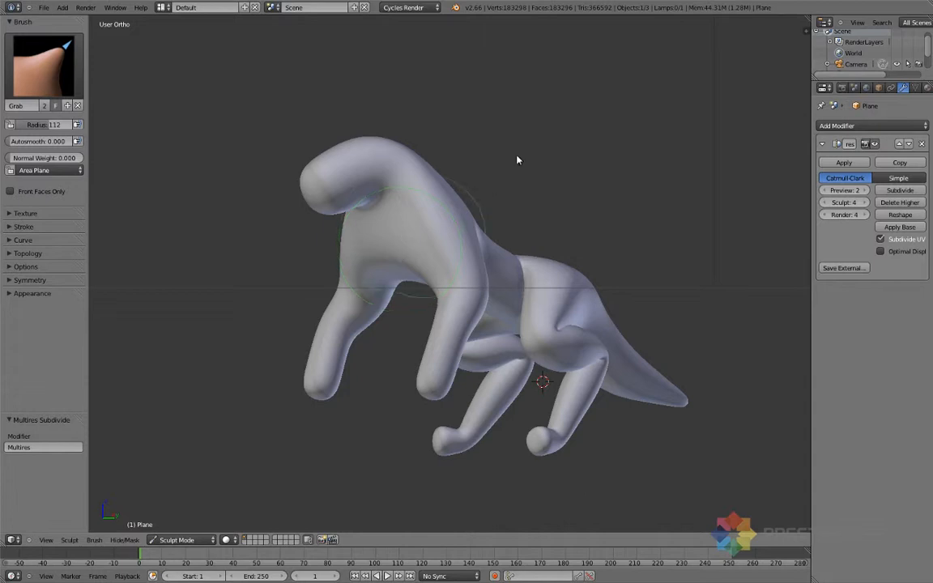
Step: Remove the Multiresolution modifier from the creature and return to Object Mode
left_click(922, 144)
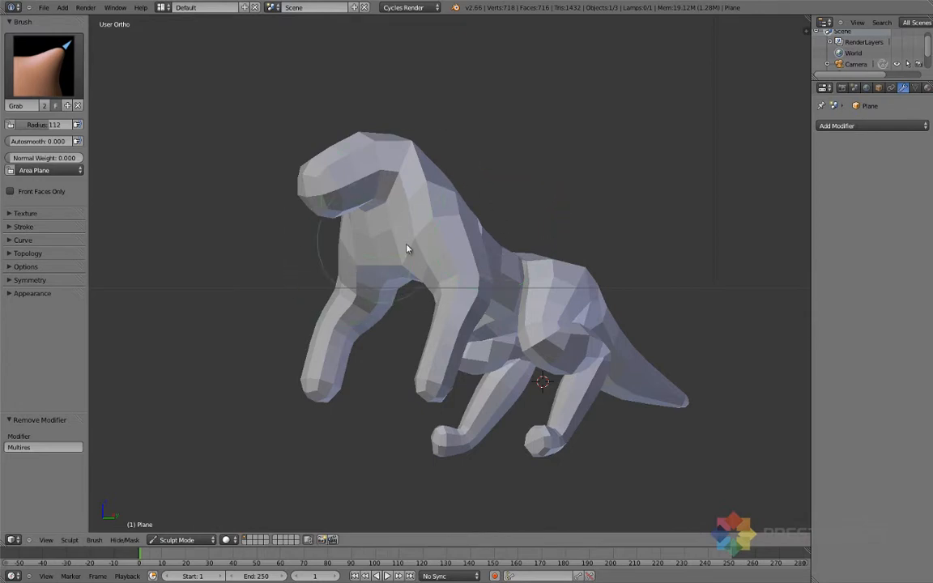
middle_click_drag(410, 250, 230, 491)
left_click(182, 539)
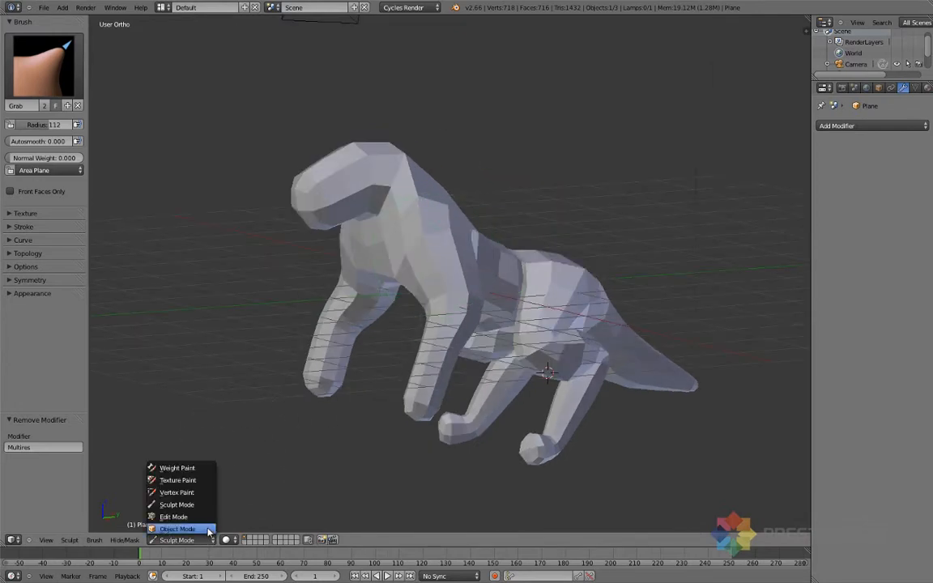
left_click(174, 527)
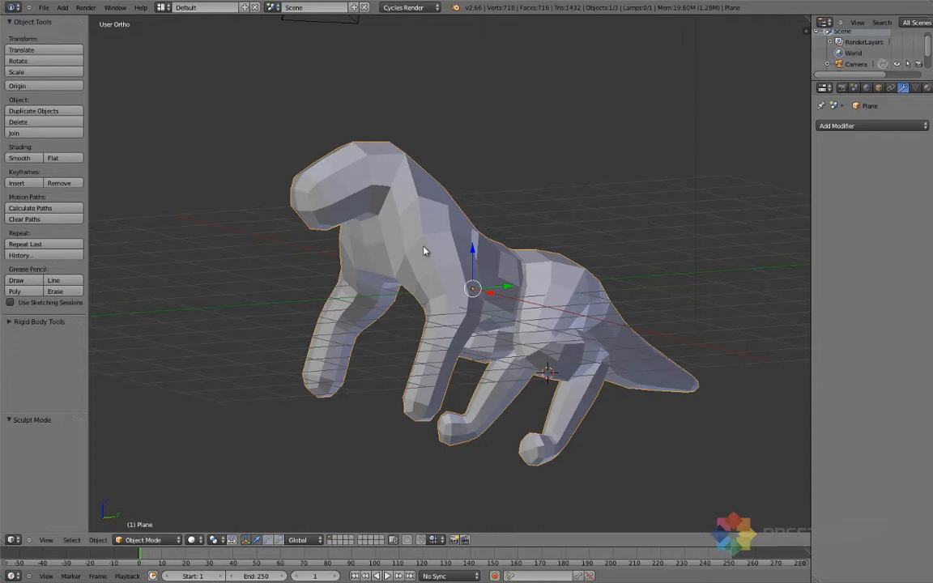
Step: Switch the creature back to Sculpt Mode and expand the brush's Topology settings
left_click(151, 541)
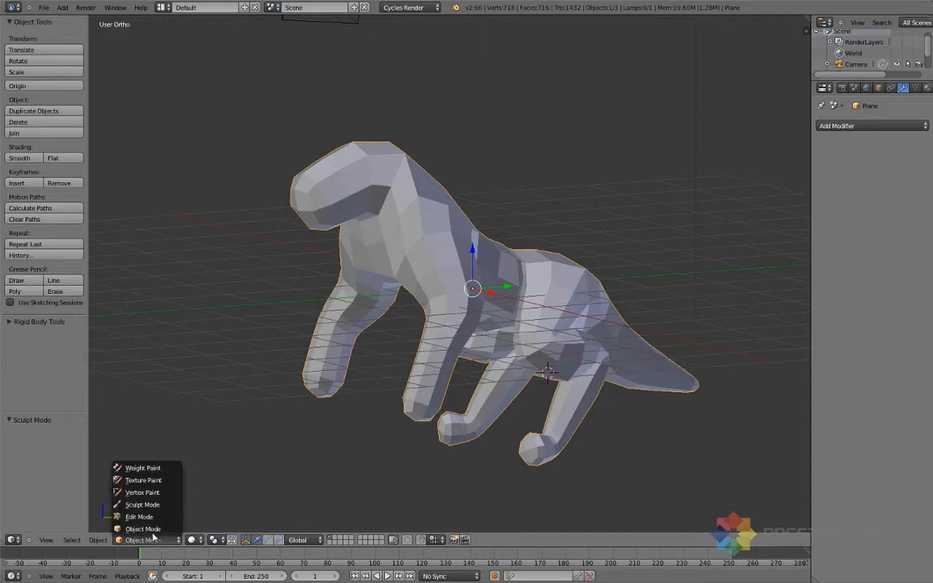
left_click(146, 504)
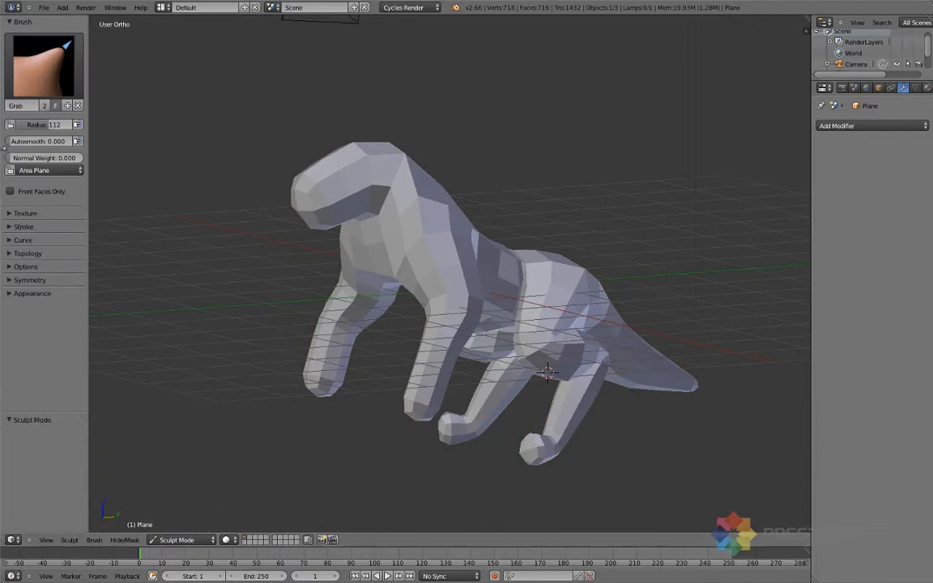
left_click(8, 253)
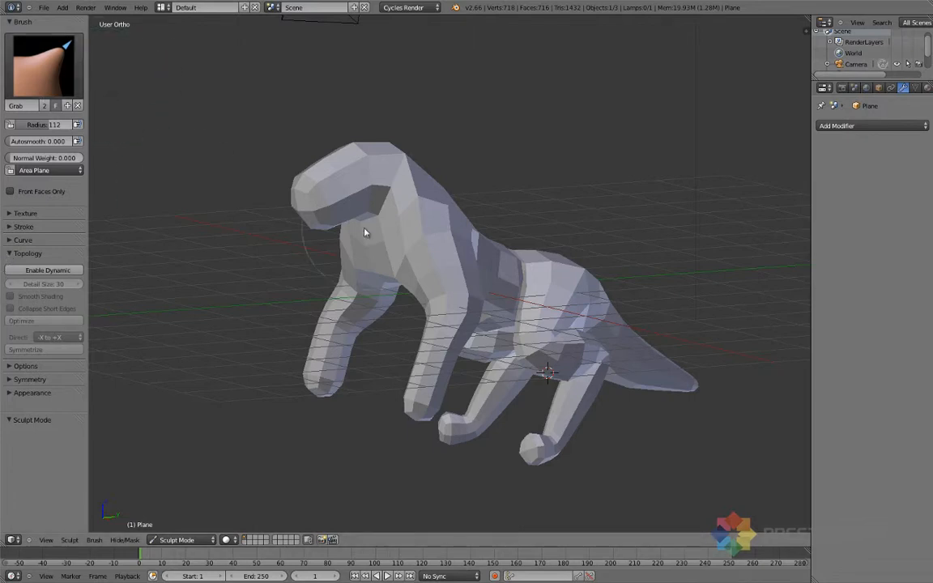
Step: Reshape the low-poly creature's head with the Grab brush from several sides, pulling out the jaw and reshaping the crown
mouse_move(436, 227)
left_mouse_down()
mouse_move(454, 231)
mouse_move(334, 274)
mouse_move(429, 248)
left_mouse_up()
middle_click_drag(360, 185, 410, 181)
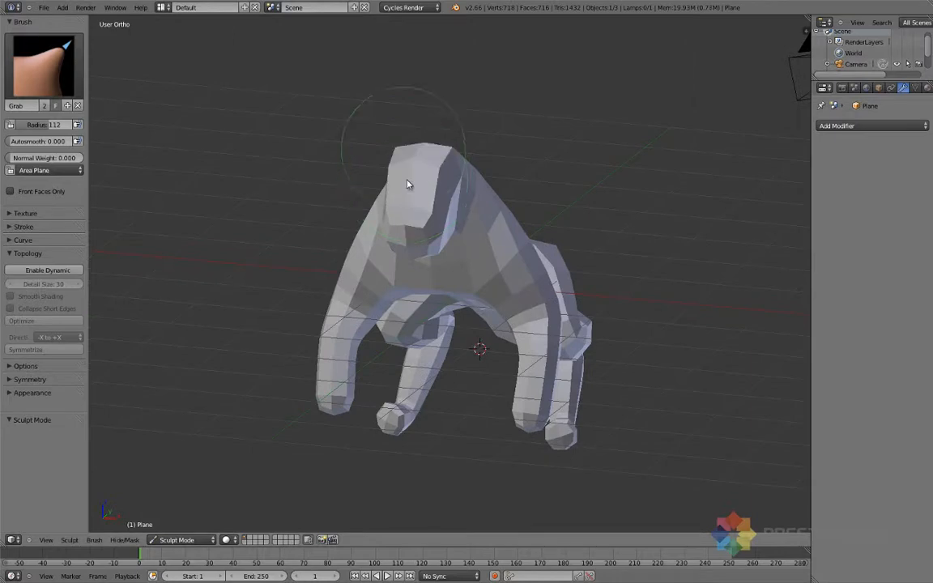
middle_click_drag(522, 172, 619, 174)
mouse_move(620, 174)
left_mouse_down()
mouse_move(678, 188)
mouse_move(650, 241)
left_mouse_up()
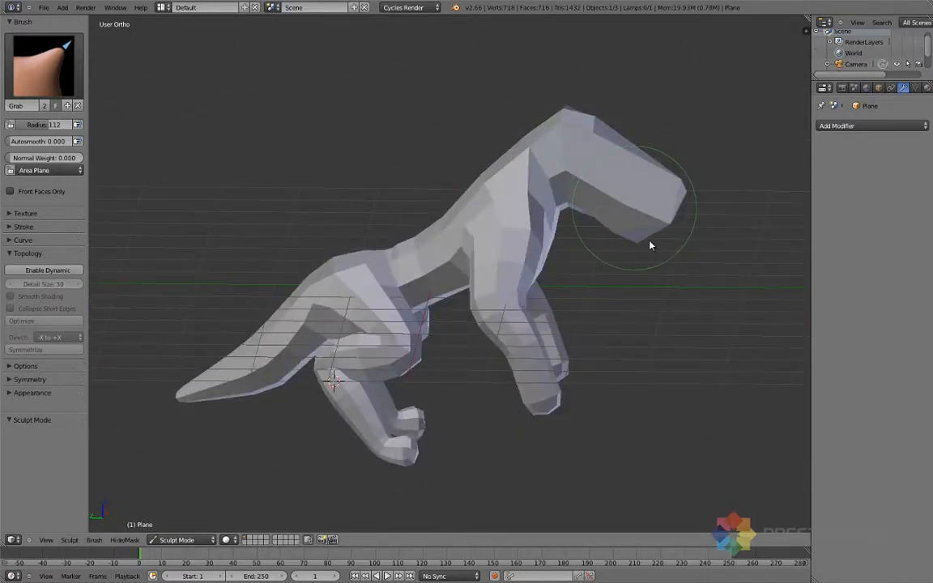
middle_click_drag(658, 248, 434, 176)
left_click_drag(343, 111, 364, 116)
middle_click_drag(389, 178, 347, 256)
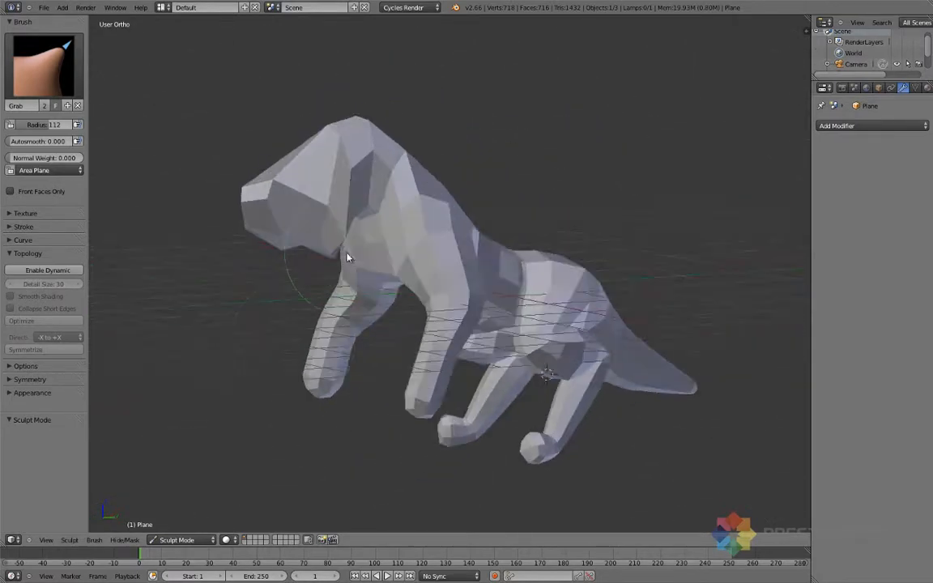
Step: Undo the last Grab brush strokes on the creature's head
key("ctrl+z")
key("ctrl+z")
key("ctrl+z")
key("ctrl+z")
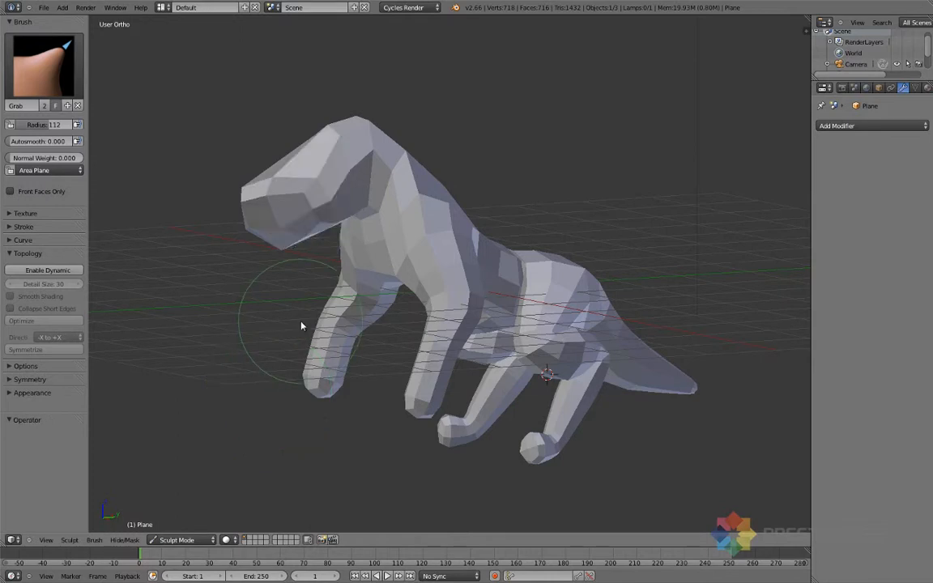
Step: Enable dynamic topology for sculpting the creature
middle_click_drag(506, 339, 570, 93)
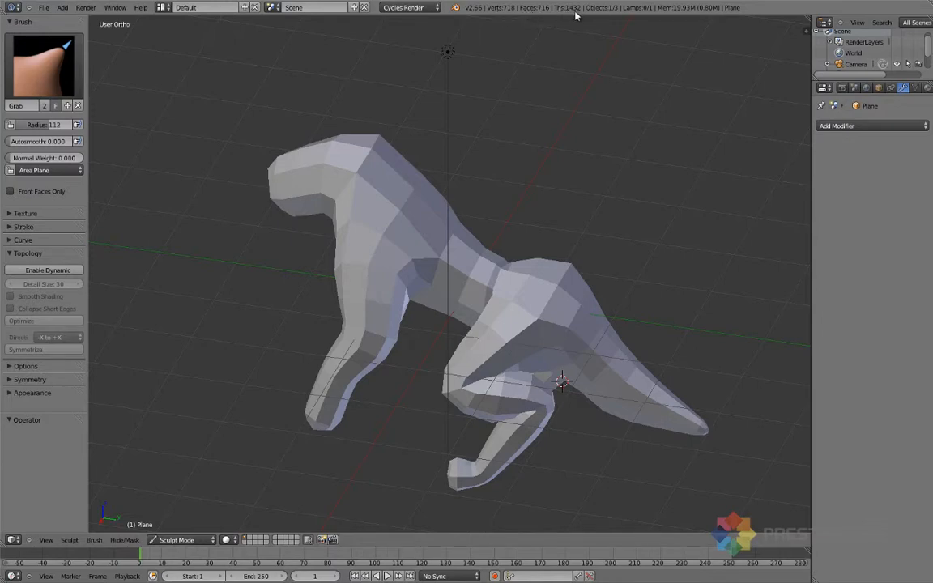
middle_click_drag(402, 221, 448, 195)
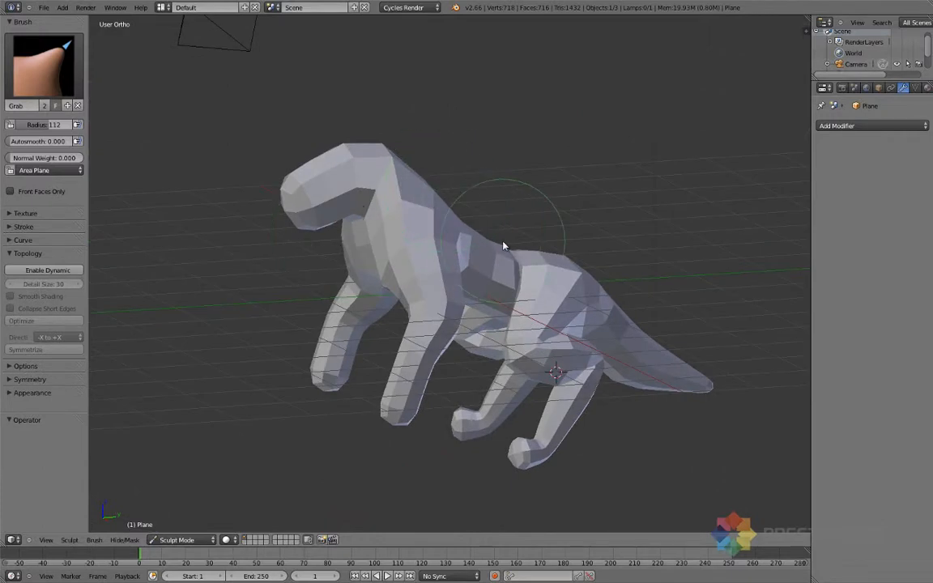
scroll(503, 258, "up", 1)
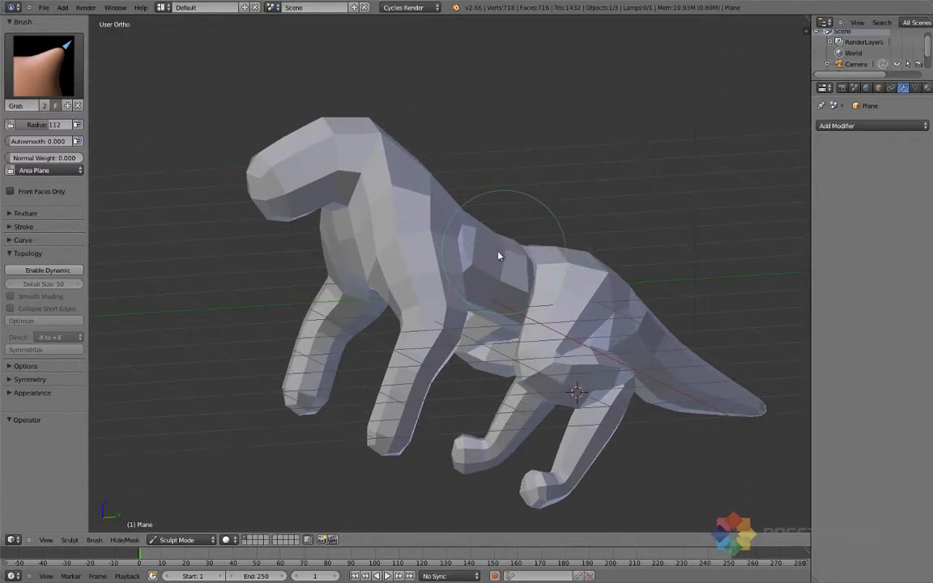
middle_click_drag(502, 270, 474, 247, "shift")
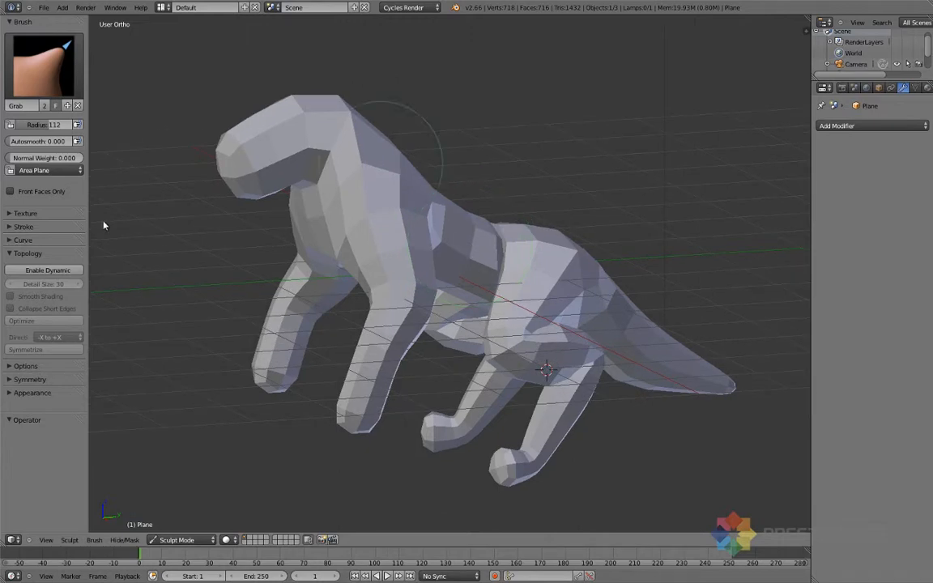
left_click(33, 271)
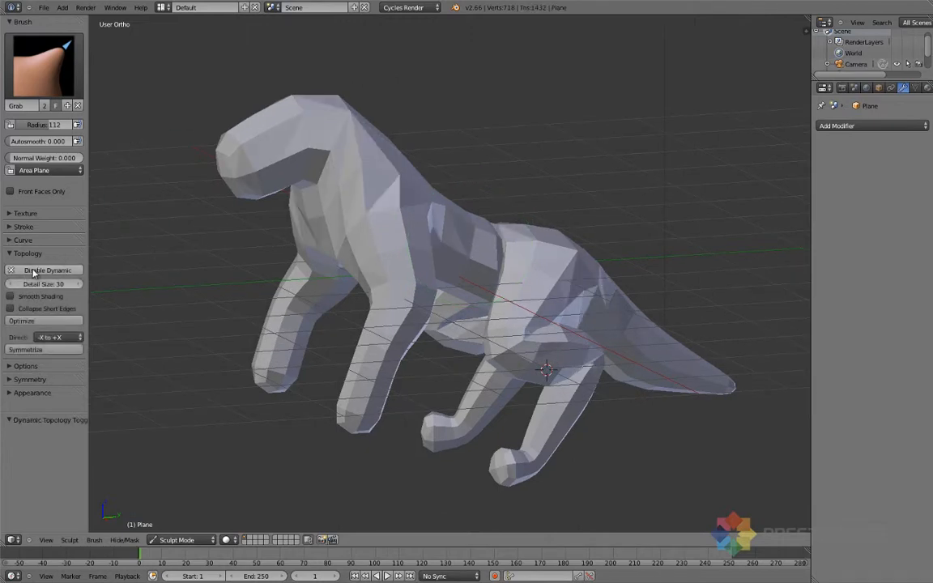
mouse_move(510, 265)
middle_mouse_down()
mouse_move(401, 275)
mouse_move(408, 294)
mouse_move(435, 229)
mouse_move(408, 254)
mouse_move(545, 218)
middle_mouse_up()
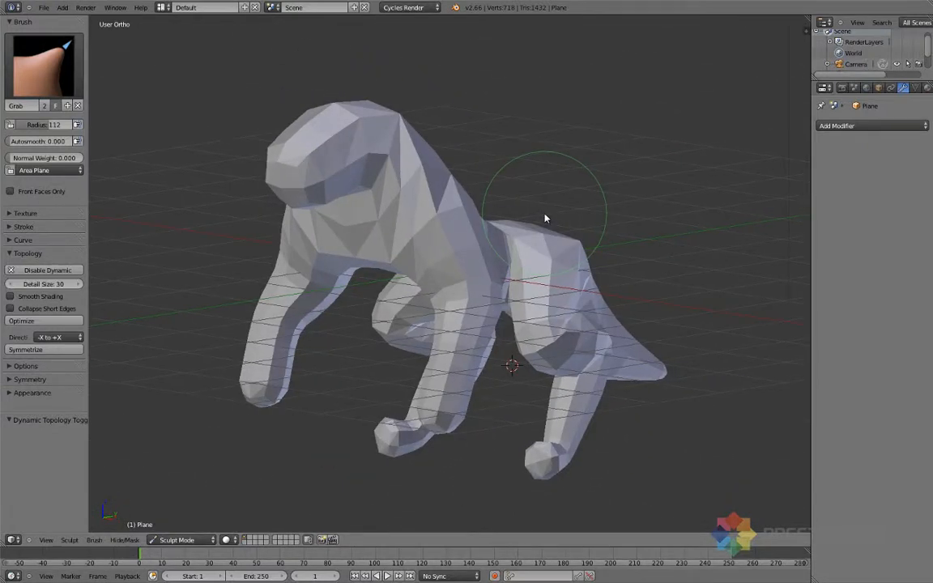
Step: Set the dynamic topology's symmetrize direction to +X to -X and view the creature from the front
left_click(69, 338)
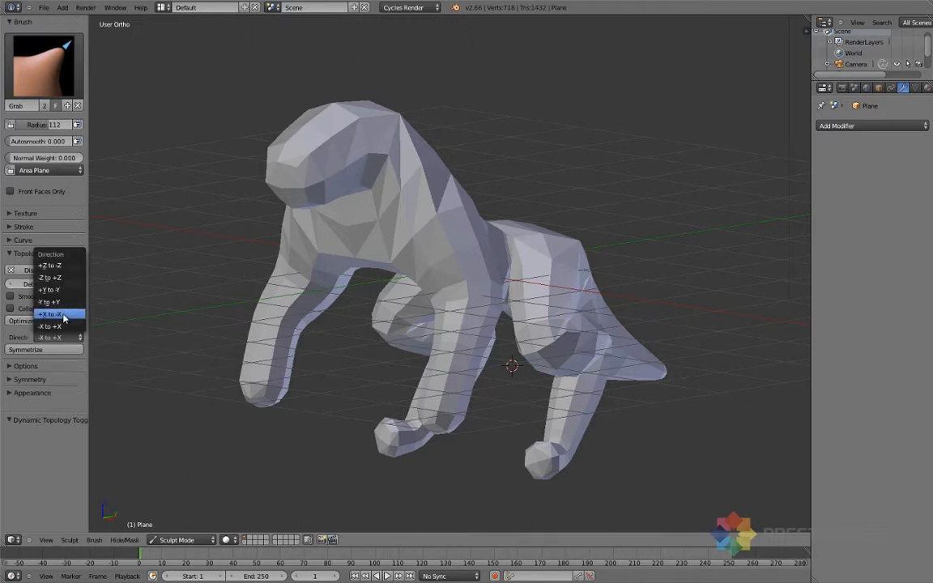
left_click(65, 316)
middle_click_drag(342, 306, 520, 124)
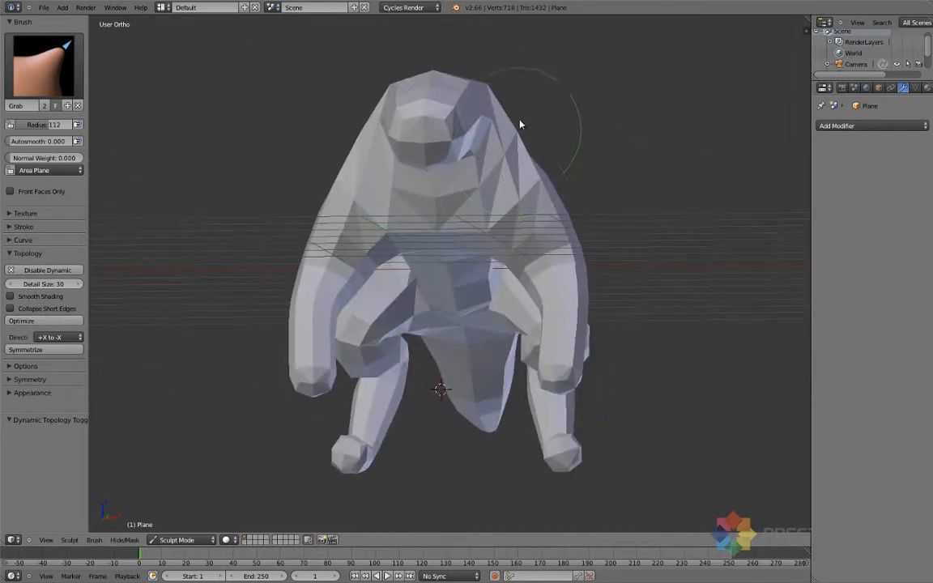
middle_click_drag(517, 212, 579, 242)
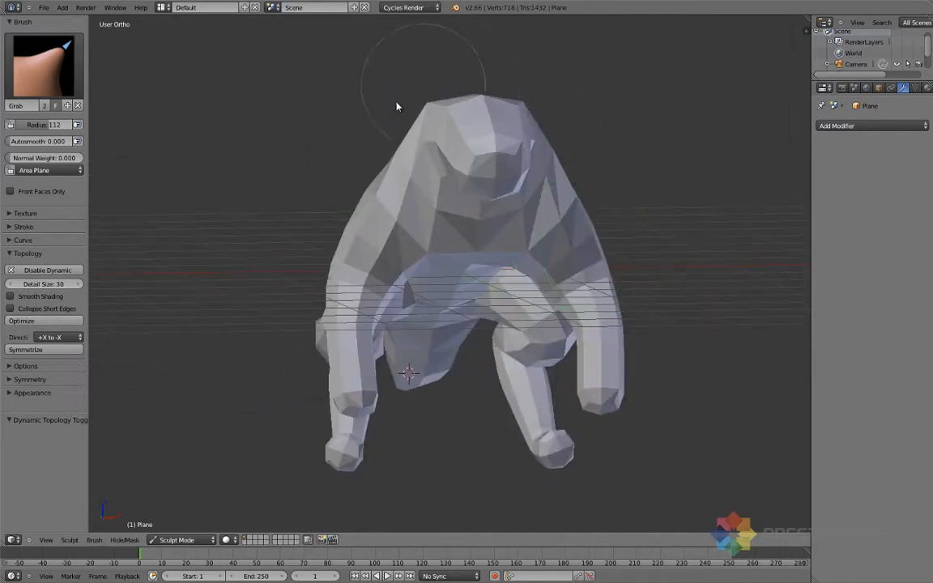
middle_click_drag(375, 252, 114, 325)
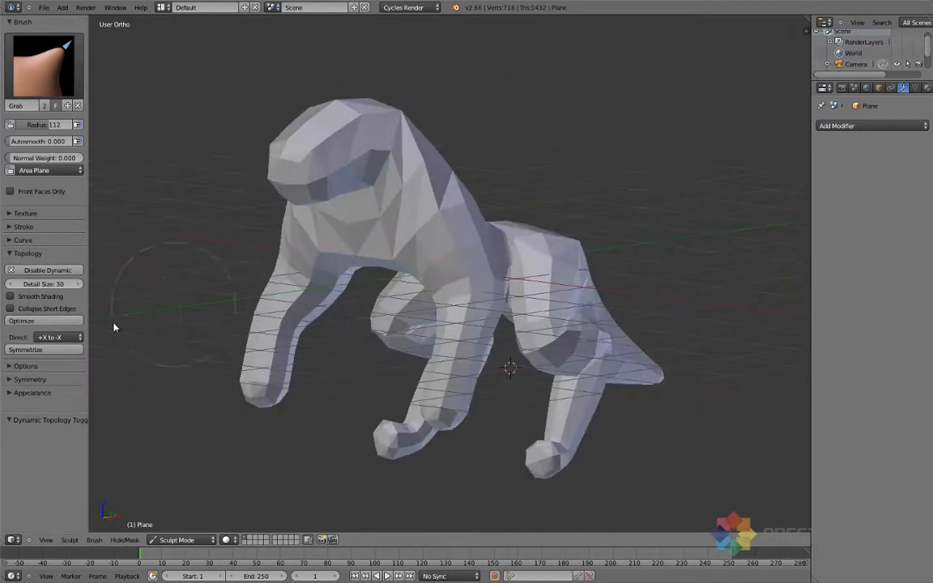
Step: Switch the symmetrize direction to +Y to -Y and back to +X to -X, comparing both with the creature's orientation
left_click(45, 338)
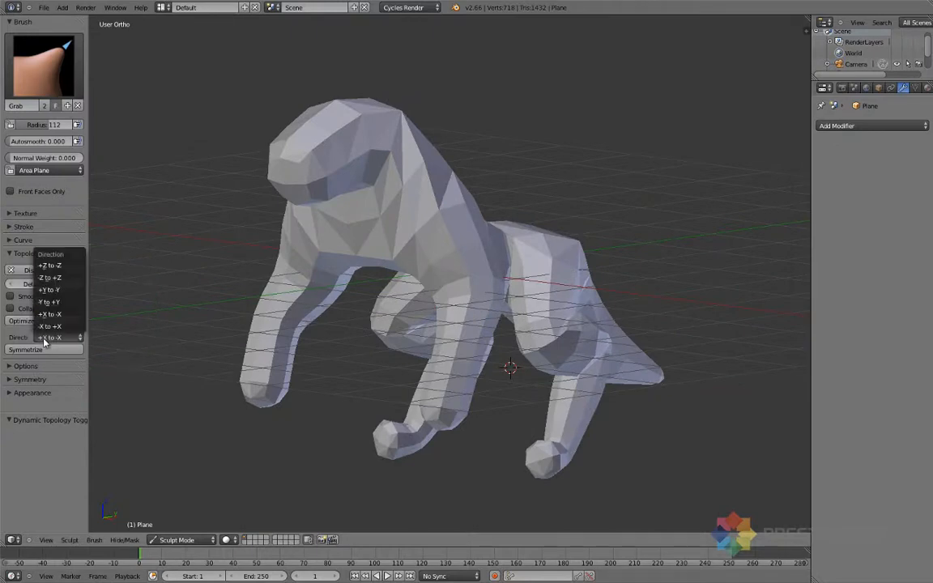
left_click(56, 292)
mouse_move(179, 289)
middle_mouse_down()
mouse_move(376, 255)
mouse_move(240, 259)
mouse_move(475, 391)
mouse_move(525, 391)
middle_mouse_up()
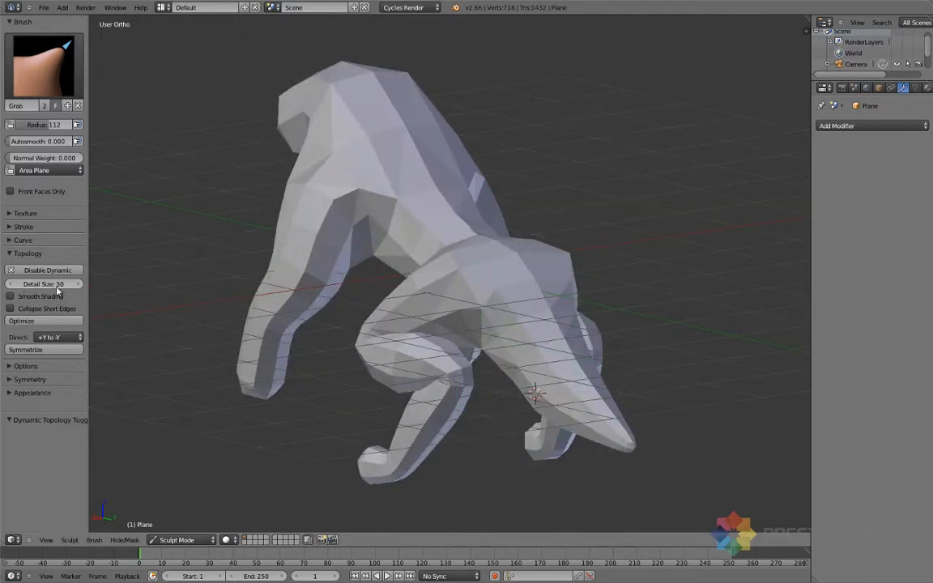
left_click(48, 337)
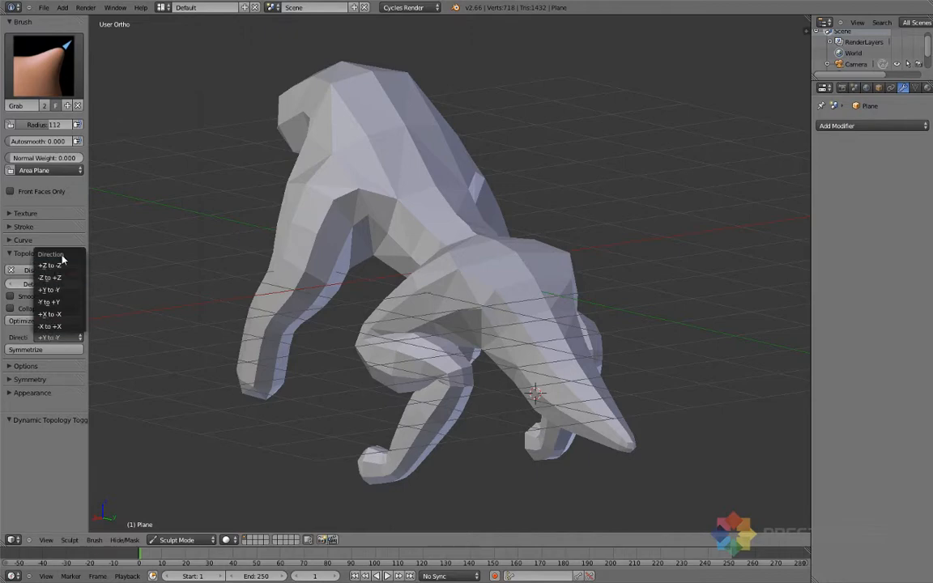
left_click(65, 321)
middle_click_drag(307, 291, 491, 242)
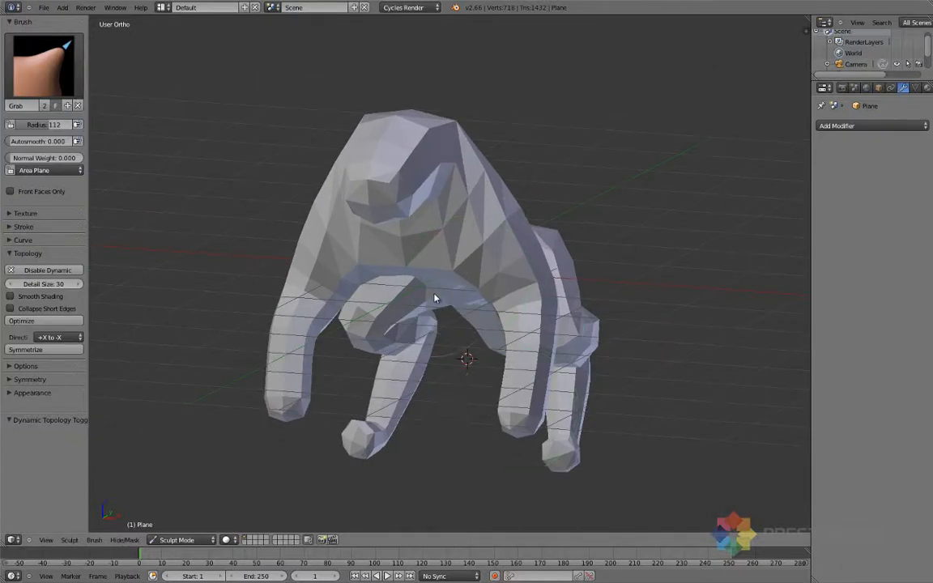
middle_click_drag(435, 299, 468, 284)
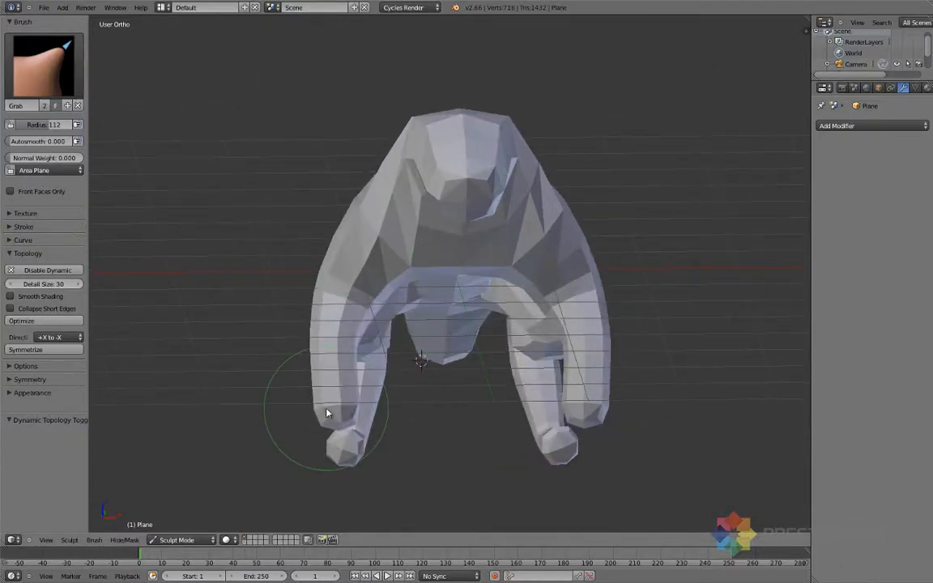
mouse_move(485, 324)
middle_mouse_down()
mouse_move(417, 338)
mouse_move(405, 324)
middle_mouse_up()
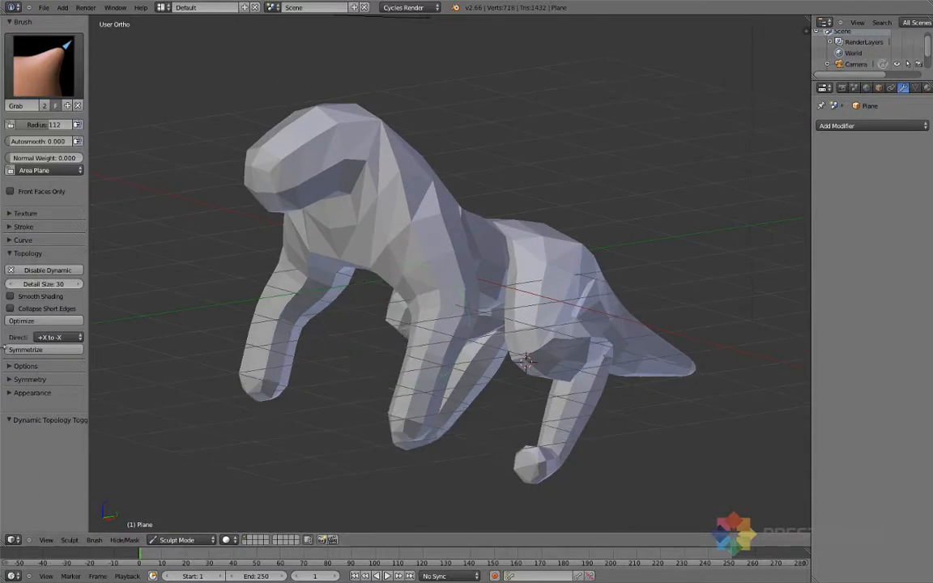
Step: Turn on Collapse Short Edges for dynamic topology
left_click(24, 321)
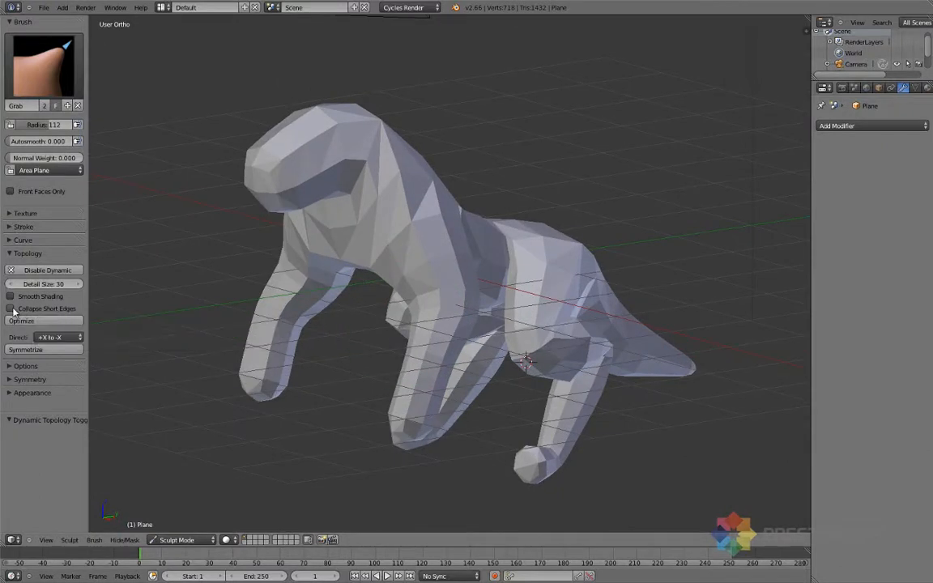
left_click(11, 308)
mouse_move(406, 253)
middle_mouse_down()
mouse_move(435, 256)
mouse_move(483, 225)
mouse_move(477, 200)
mouse_move(377, 251)
middle_mouse_up()
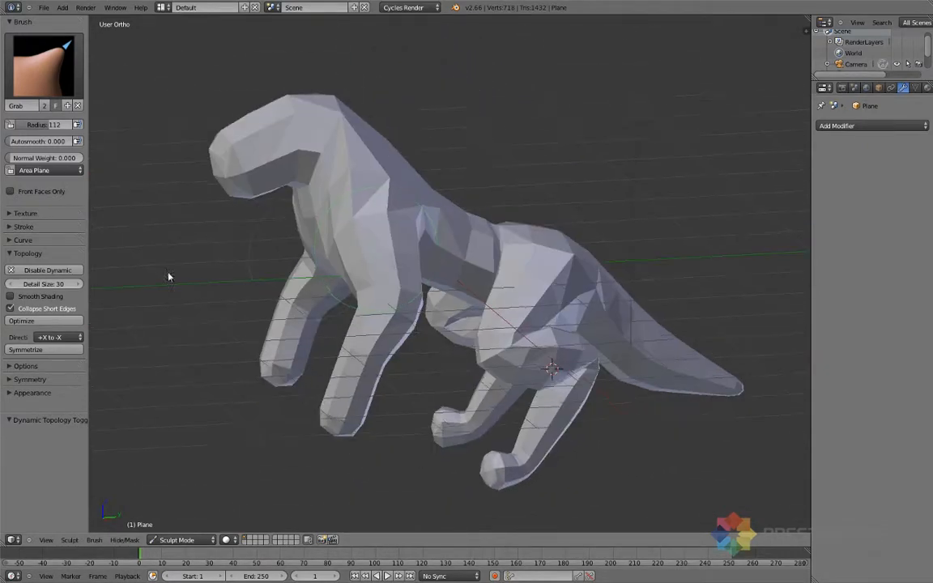
middle_click_drag(441, 280, 406, 295)
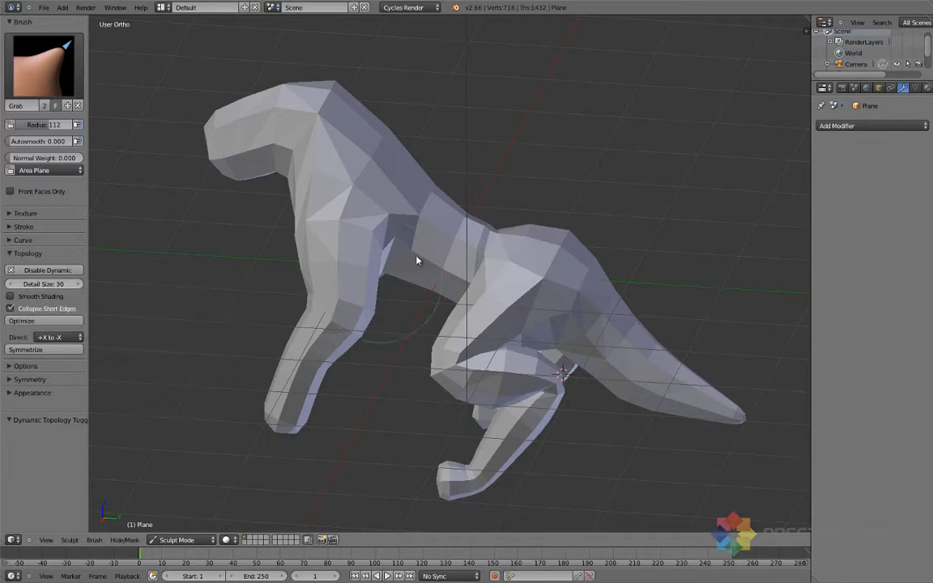
Step: Try adding a Multiresolution modifier to the creature with dynamic topology enabled, and remove it again
middle_click_drag(426, 265, 870, 179)
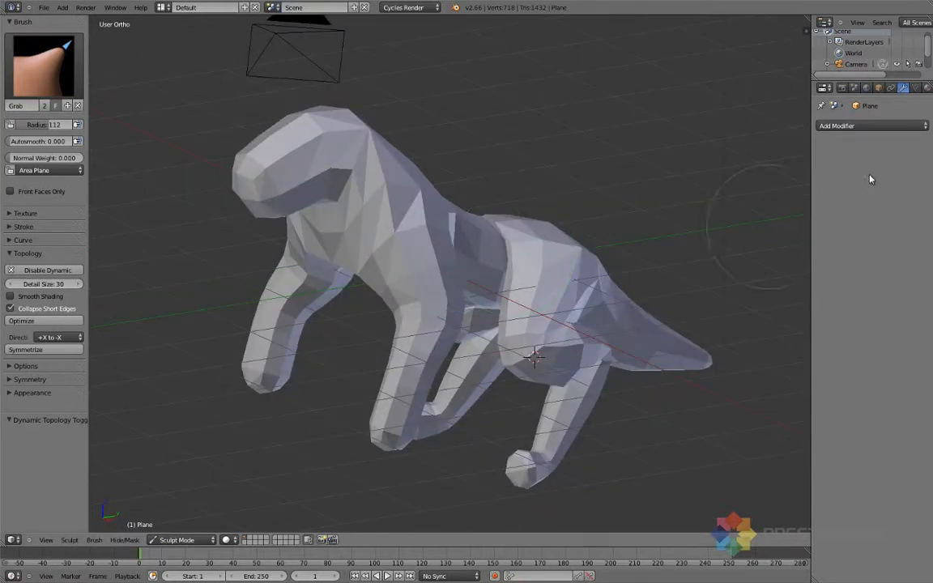
left_click(855, 126)
left_click(684, 246)
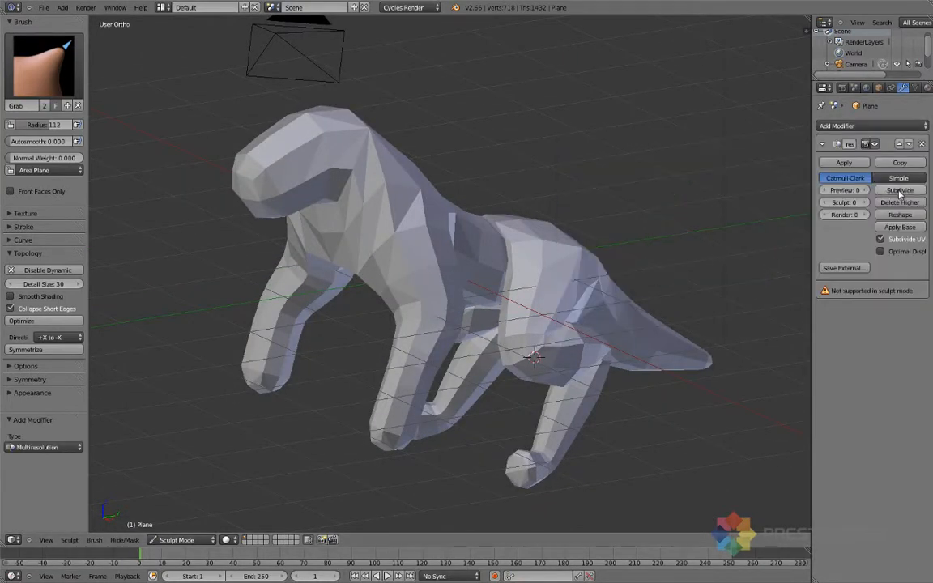
left_click(922, 144)
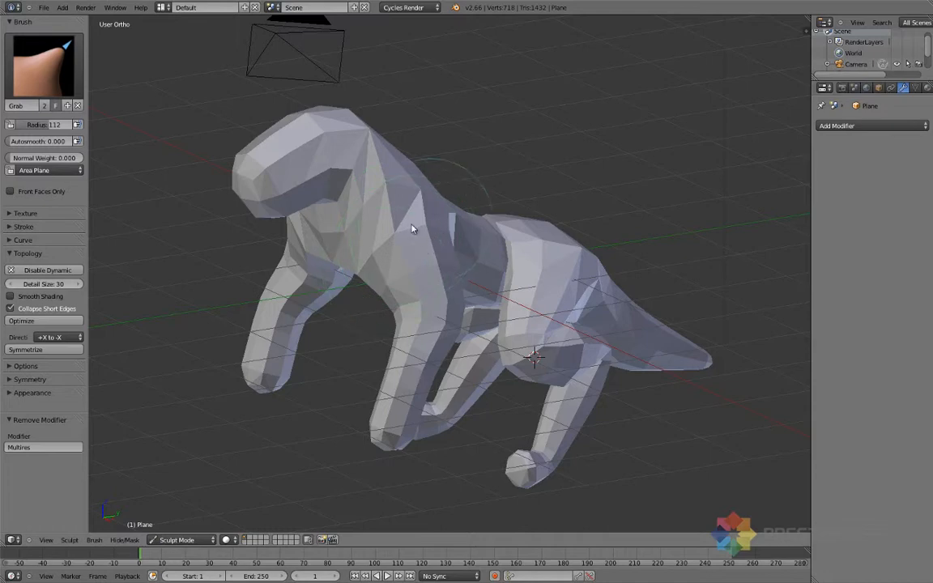
Step: Inflate the creature's shoulder and one front leg down to the foot with the Inflate/Deflate brush, working from several sides
mouse_move(408, 274)
middle_mouse_down()
mouse_move(453, 266)
mouse_move(441, 255)
mouse_move(446, 243)
mouse_move(437, 265)
mouse_move(422, 270)
middle_mouse_up()
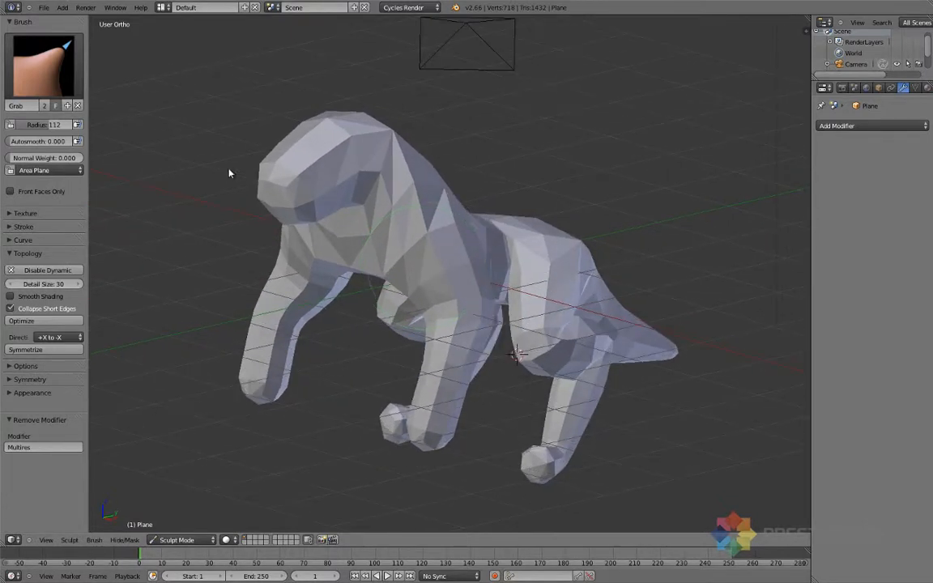
left_click(69, 75)
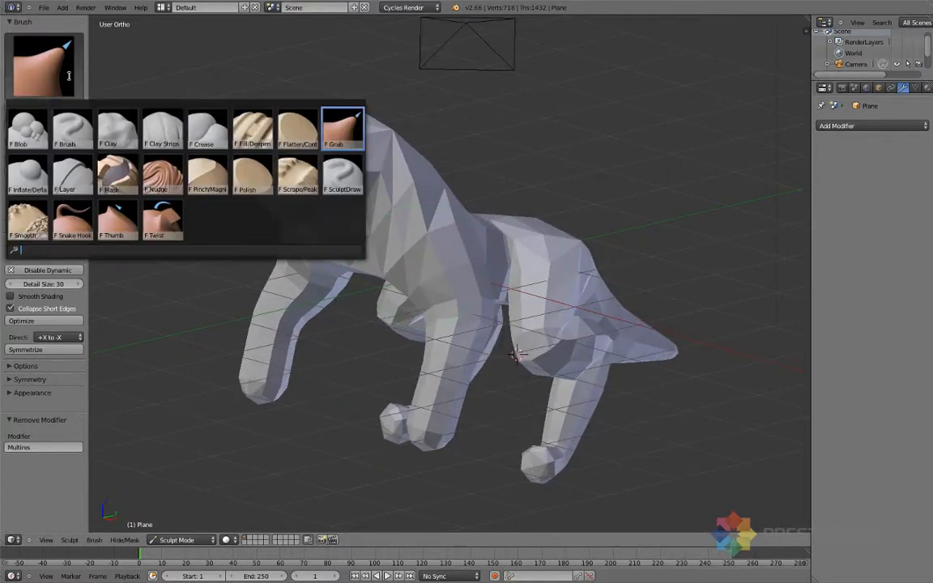
left_click(26, 175)
scroll(442, 212, "up", 3)
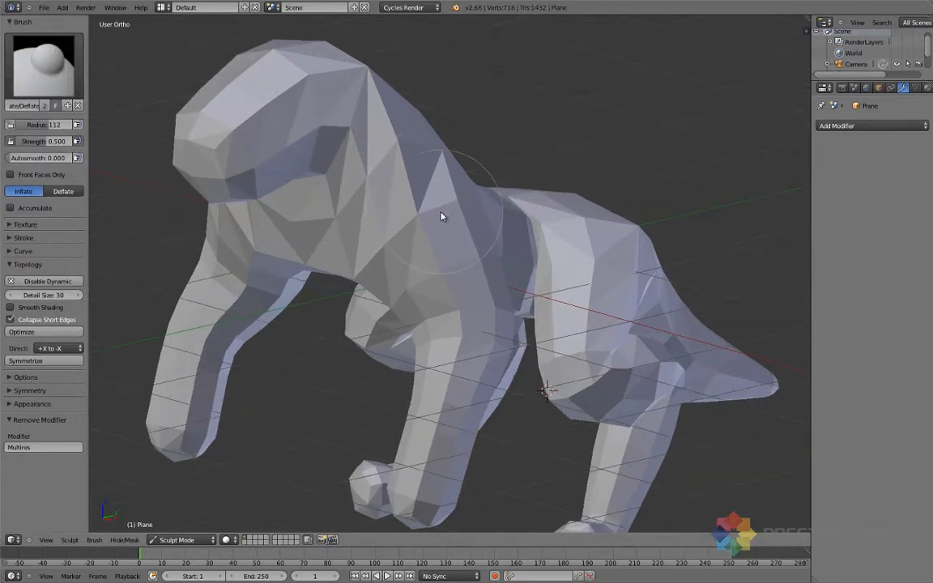
left_click_drag(415, 203, 453, 276)
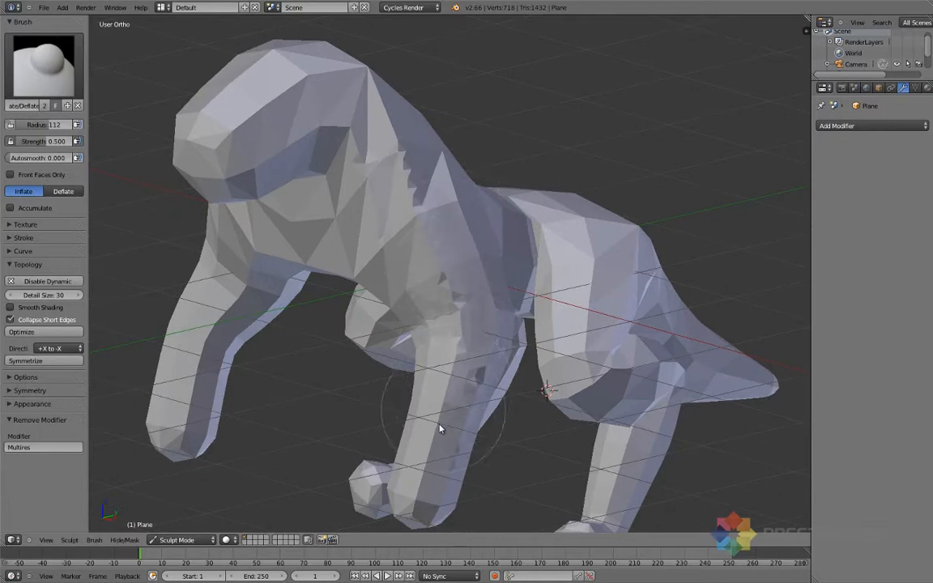
left_click_drag(439, 424, 418, 480)
middle_click_drag(459, 365, 374, 353)
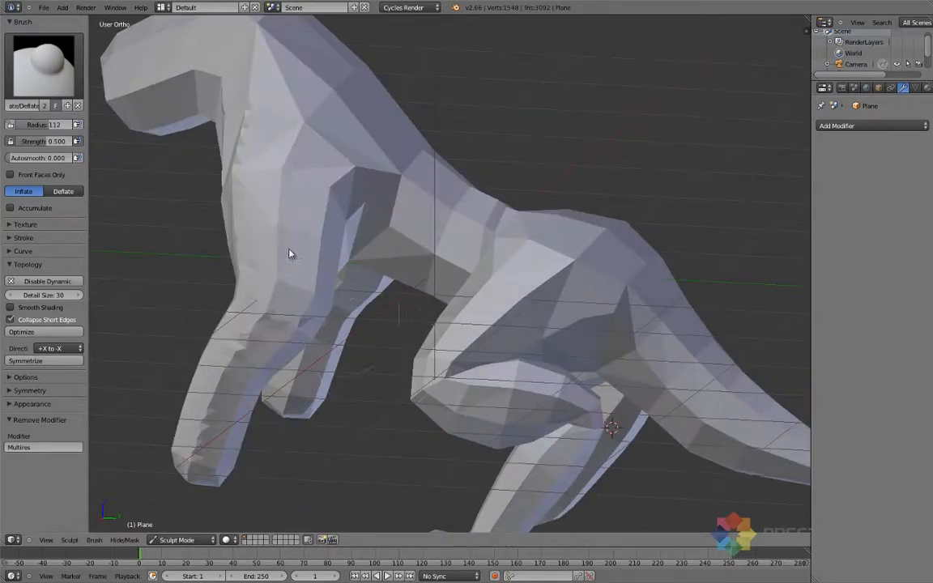
left_click_drag(214, 451, 196, 444)
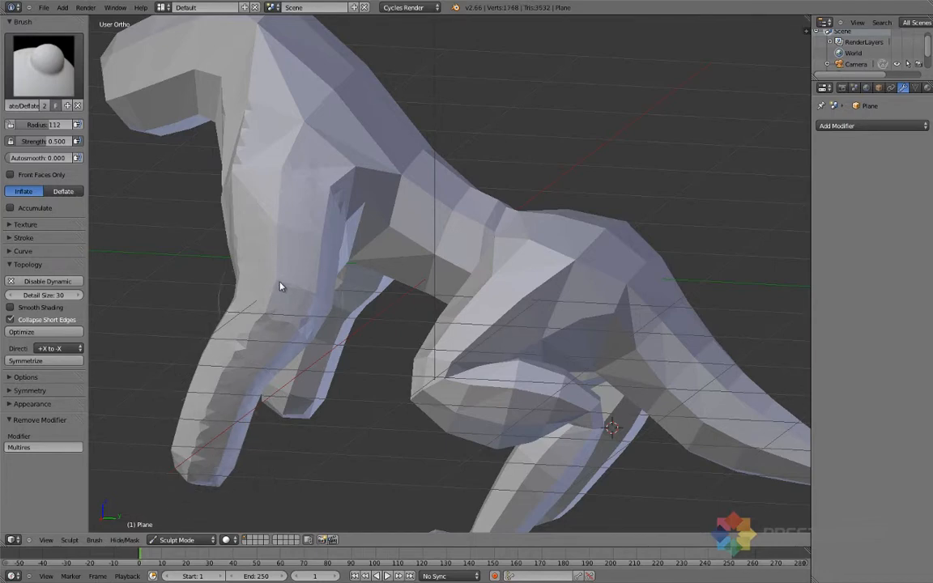
mouse_move(281, 285)
middle_mouse_down()
mouse_move(366, 277)
mouse_move(453, 219)
middle_mouse_up()
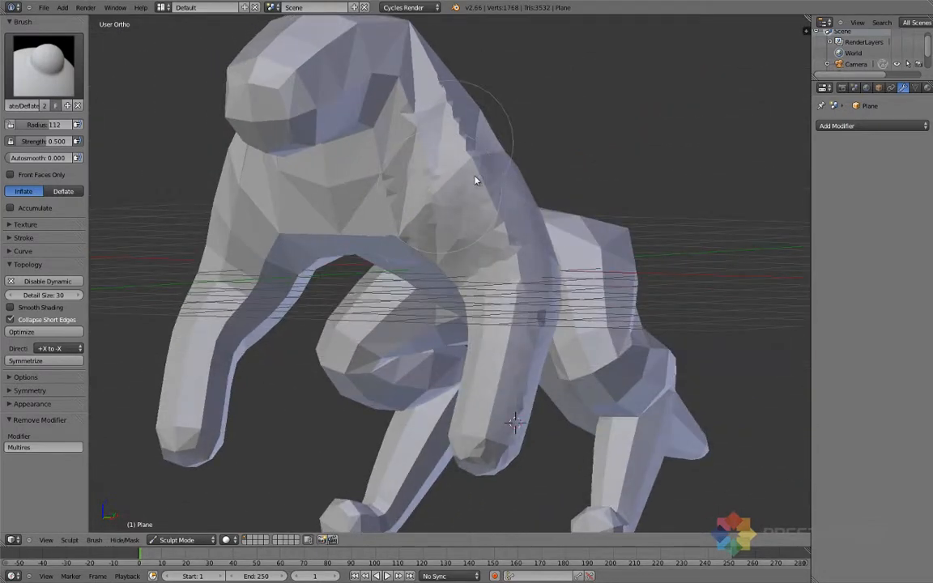
left_click_drag(476, 180, 506, 267)
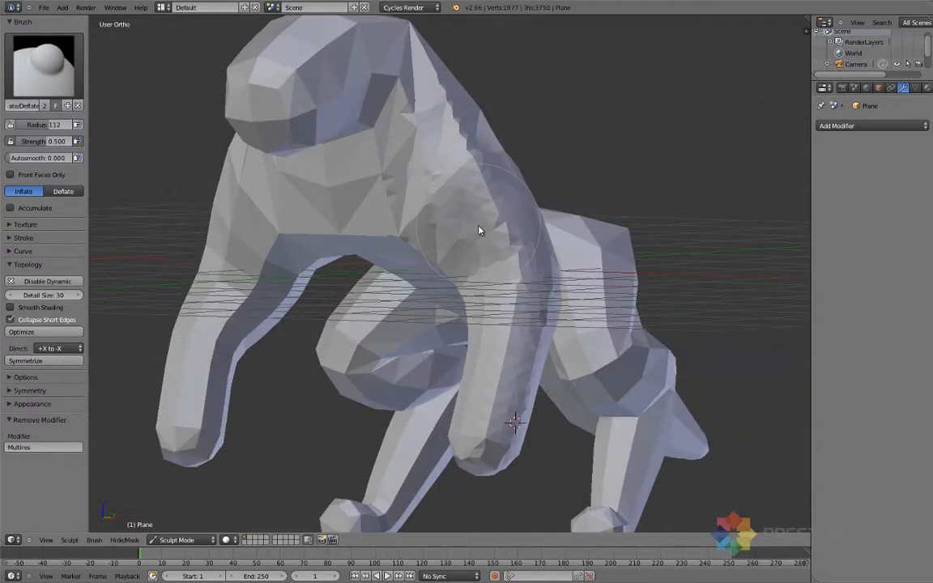
Step: Inspect the mesh density around the sculpted shoulder and front leg in wireframe display, and return to solid shading
key("z")
middle_click_drag(453, 236, 437, 262)
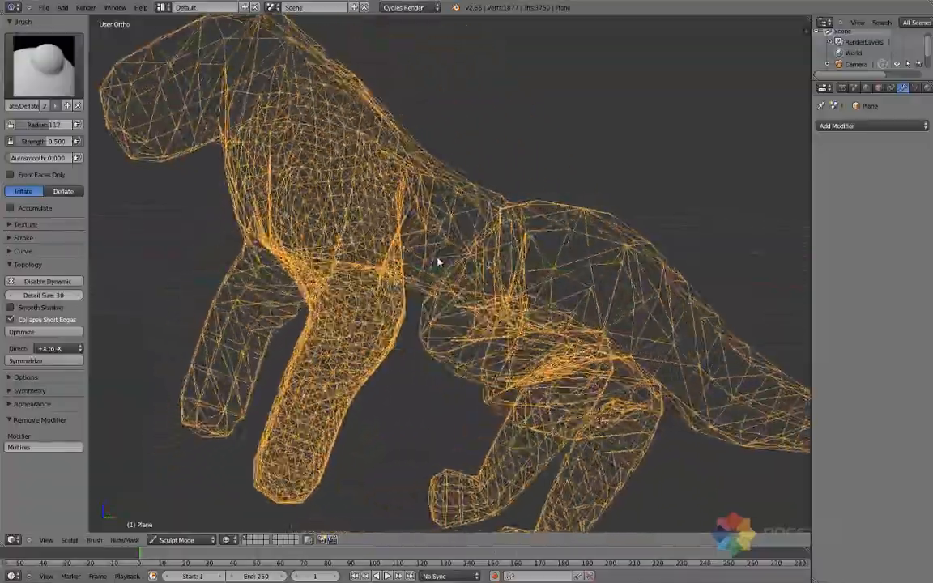
scroll(437, 262, "up", 8)
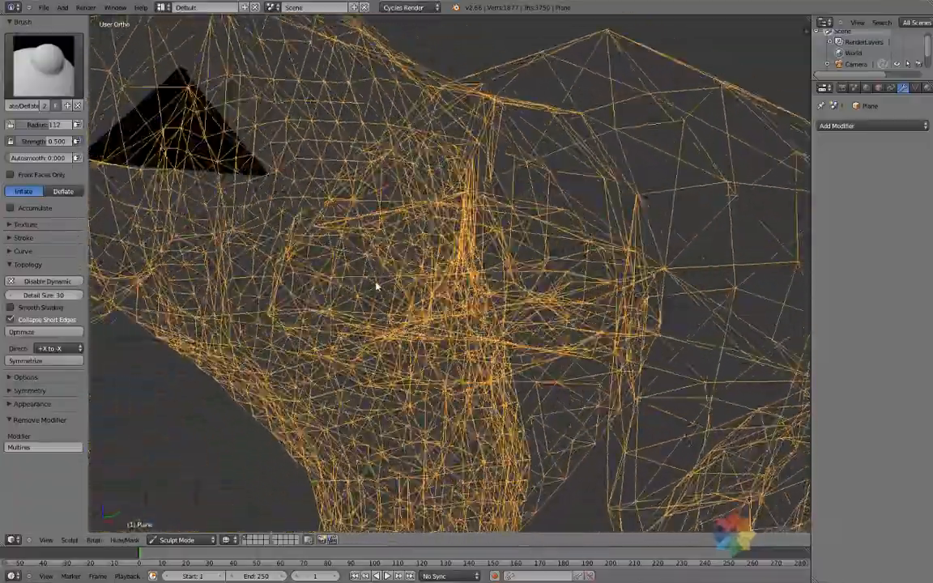
middle_click_drag(376, 287, 419, 243)
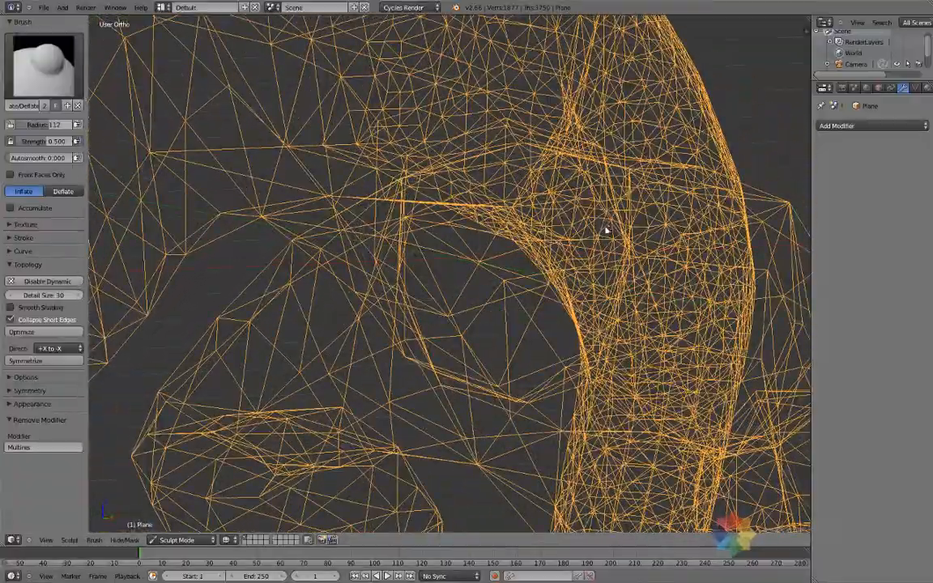
middle_click_drag(605, 231, 510, 265)
key("z")
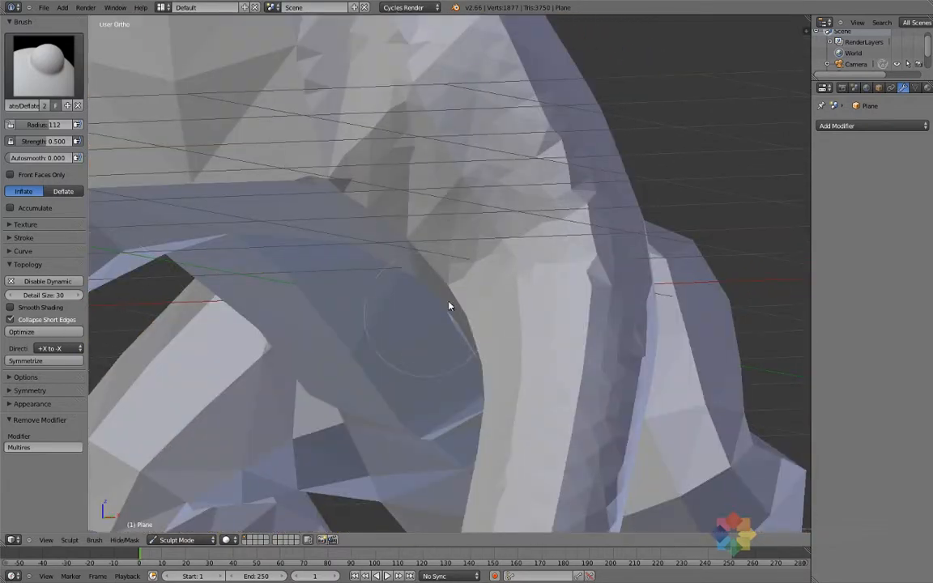
Step: Compare the mesh density of the sculpted front leg with the untouched body in wireframe display, and return to solid shading
mouse_move(449, 306)
middle_mouse_down()
mouse_move(537, 289)
mouse_move(464, 318)
mouse_move(316, 311)
mouse_move(235, 344)
mouse_move(182, 348)
mouse_move(160, 331)
middle_mouse_up()
key("z")
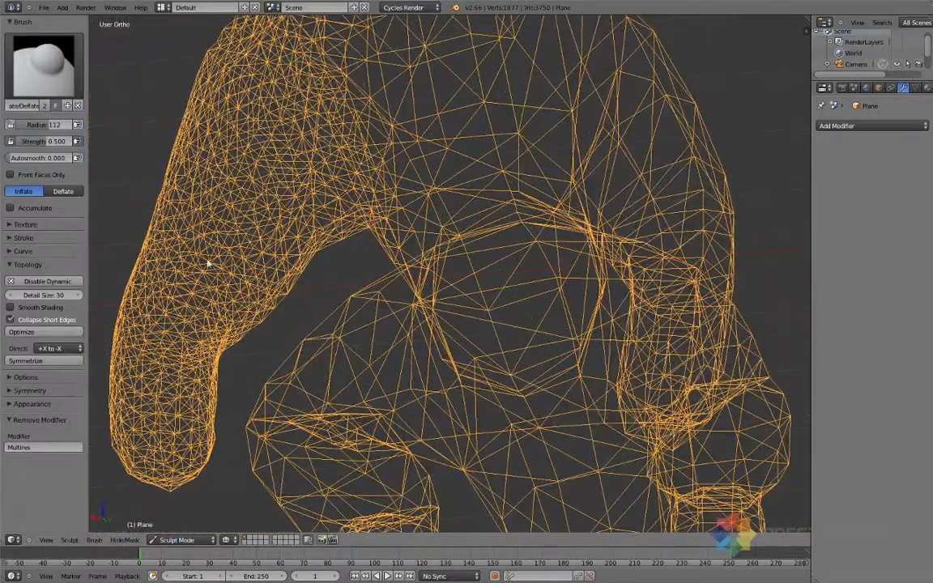
key("z")
middle_click_drag(512, 245, 577, 197)
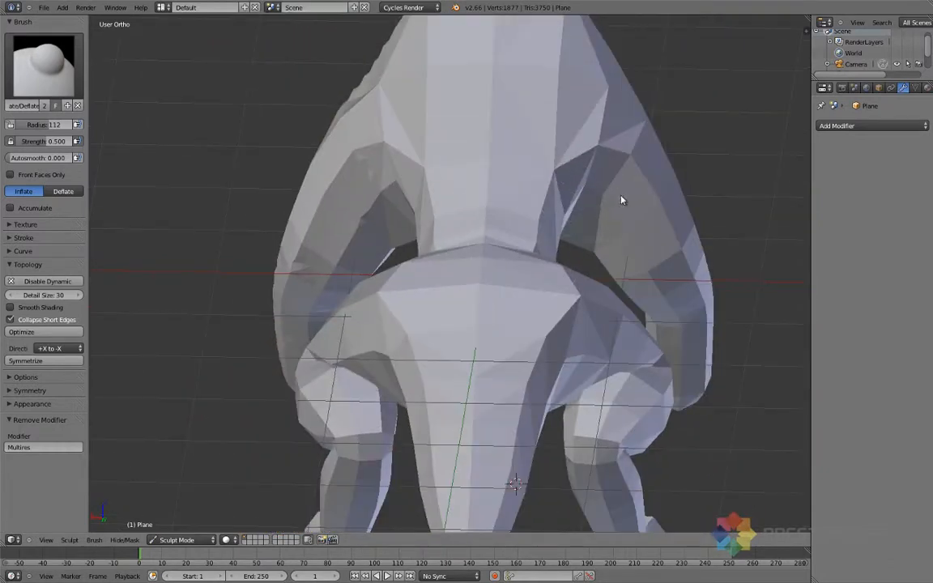
Step: Smooth the inflated shoulder and front leg down to the foot with the Smooth brush, working from several sides
mouse_move(681, 383)
middle_mouse_down()
mouse_move(368, 312)
mouse_move(485, 297)
mouse_move(451, 289)
mouse_move(474, 258)
mouse_move(528, 270)
middle_mouse_up()
left_click(70, 91)
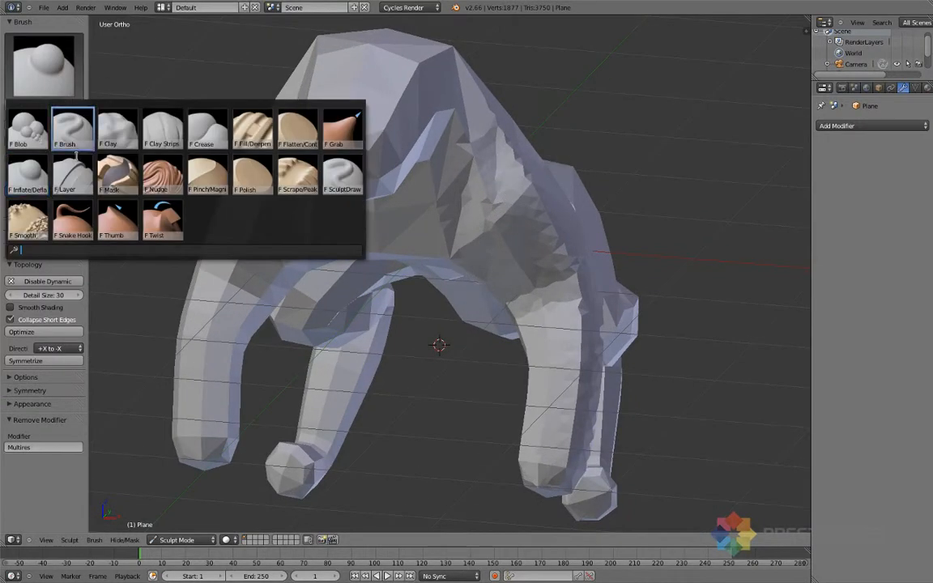
left_click(36, 217)
middle_click_drag(470, 221, 475, 197)
mouse_move(474, 197)
left_mouse_down()
mouse_move(510, 238)
mouse_move(503, 399)
mouse_move(517, 427)
mouse_move(524, 322)
left_mouse_up()
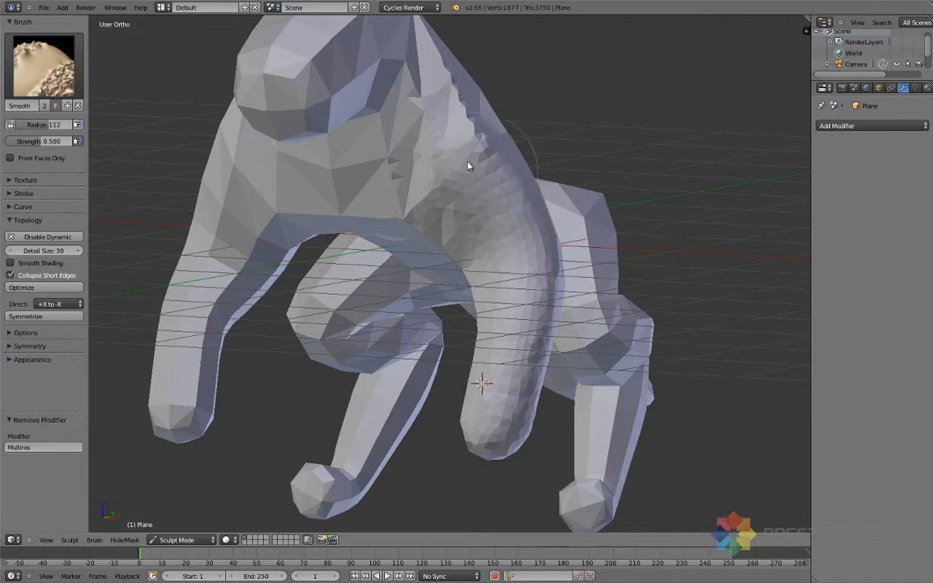
left_click_drag(467, 166, 464, 170)
middle_click_drag(512, 269, 327, 222)
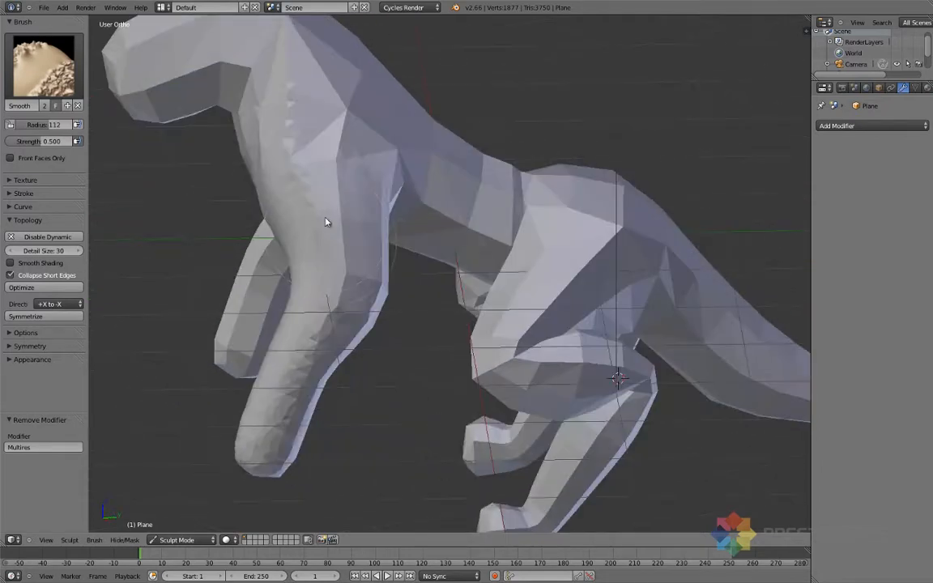
mouse_move(327, 222)
left_mouse_down()
mouse_move(344, 323)
mouse_move(260, 469)
left_mouse_up()
mouse_move(343, 400)
middle_mouse_down()
mouse_move(259, 375)
mouse_move(281, 225)
middle_mouse_up()
mouse_move(298, 240)
left_mouse_down()
mouse_move(212, 405)
mouse_move(223, 298)
left_mouse_up()
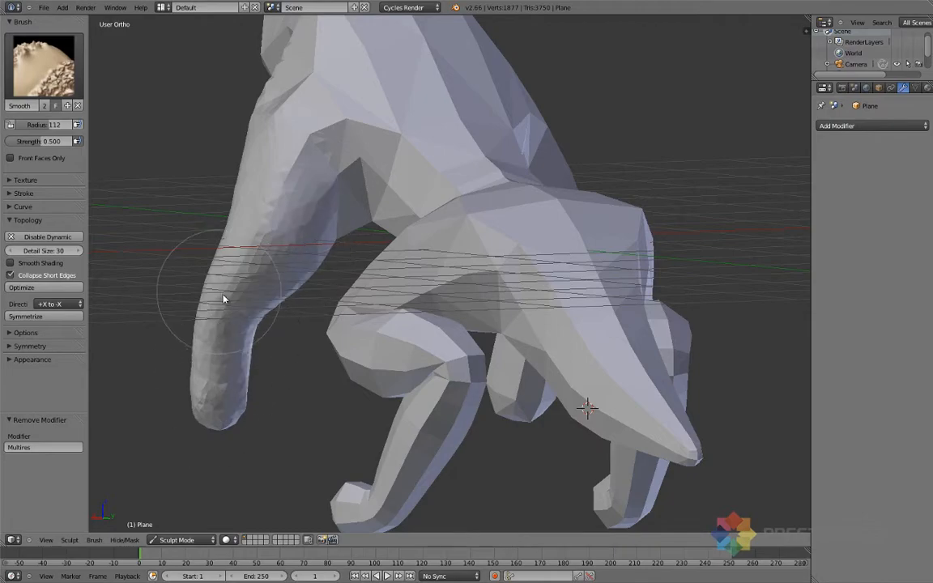
middle_click_drag(222, 298, 366, 306)
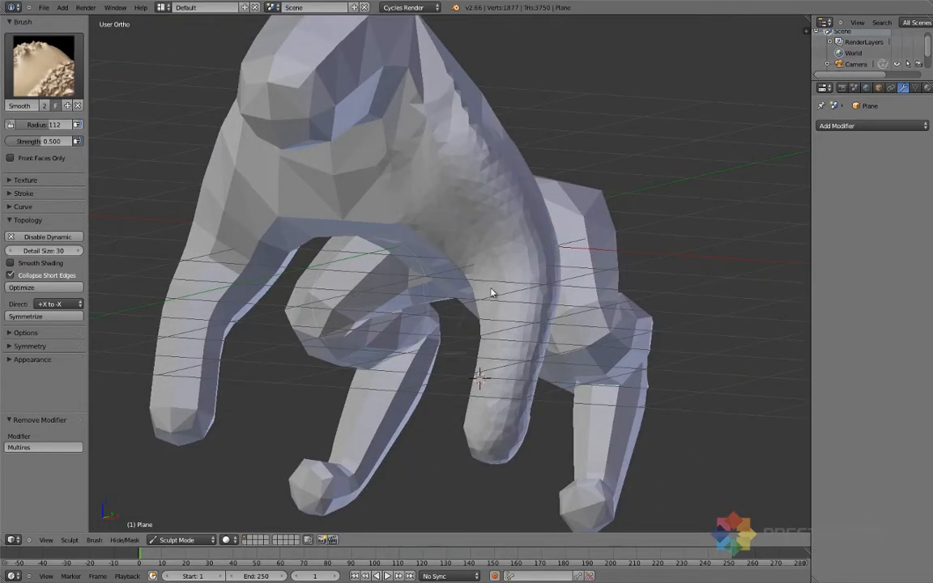
middle_click_drag(491, 293, 633, 244)
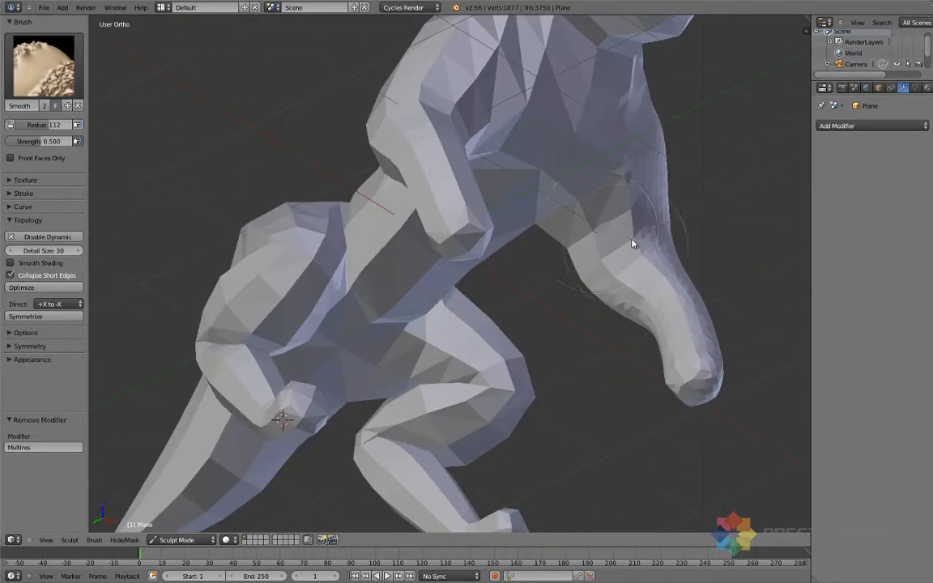
mouse_move(633, 243)
left_mouse_down()
mouse_move(623, 277)
mouse_move(687, 377)
mouse_move(653, 323)
left_mouse_up()
mouse_move(654, 322)
middle_mouse_down()
mouse_move(647, 357)
mouse_move(433, 465)
mouse_move(429, 279)
mouse_move(444, 277)
middle_mouse_up()
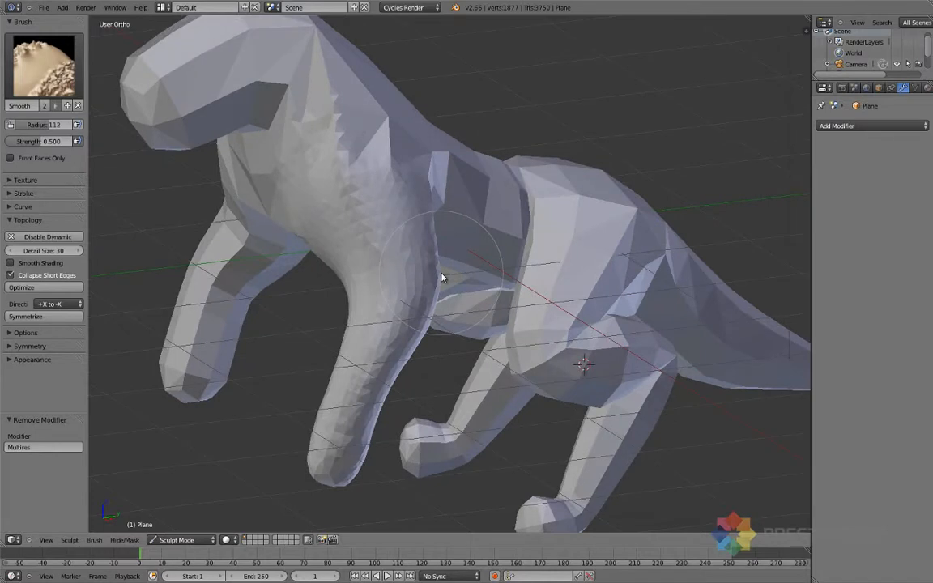
Step: Reshape the sculpted front leg and pull its foot downward using the Grab brush with a radius of 160
left_click(47, 77)
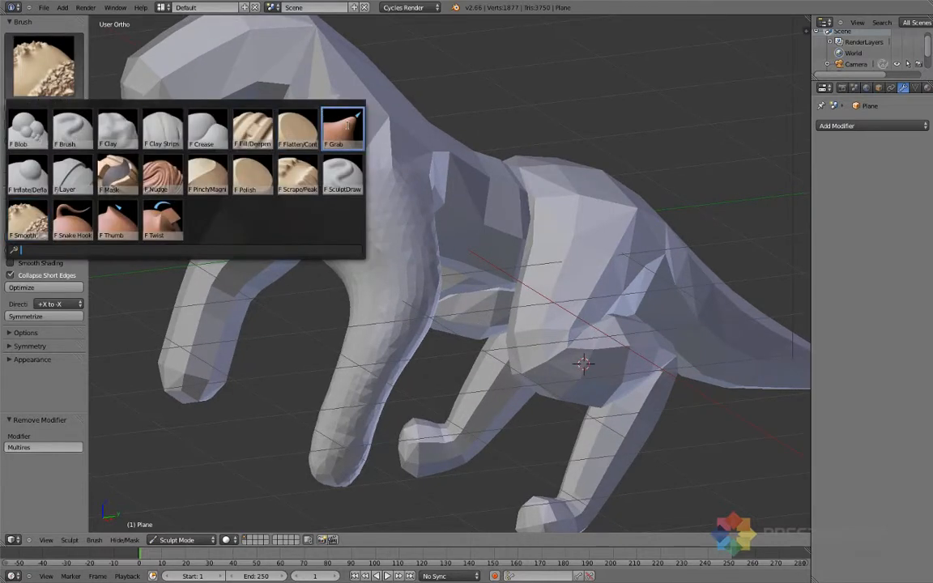
left_click(348, 124)
mouse_move(381, 267)
middle_mouse_down()
mouse_move(406, 292)
mouse_move(439, 296)
mouse_move(487, 270)
mouse_move(562, 323)
mouse_move(584, 317)
mouse_move(604, 371)
middle_mouse_up()
key("f")
left_click(510, 289)
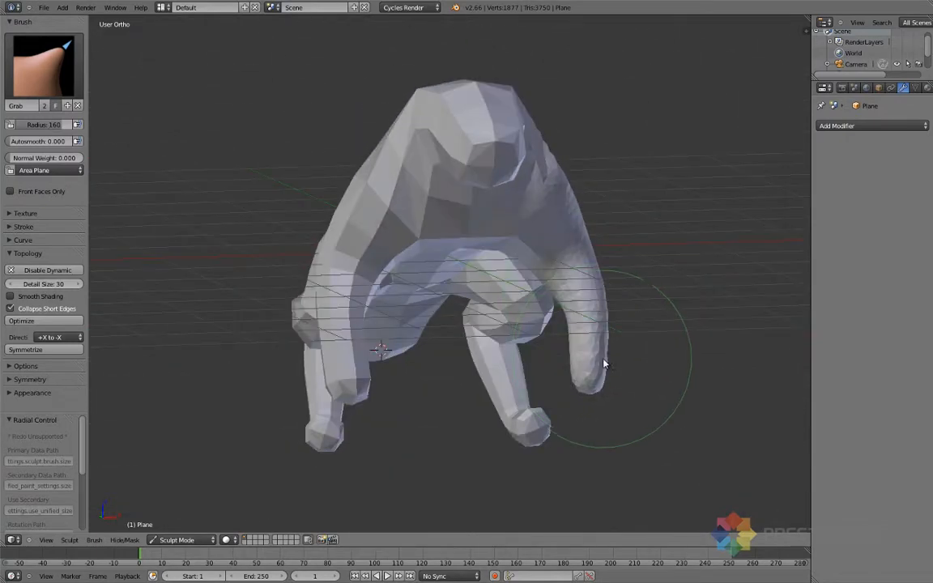
left_click_drag(611, 367, 610, 408)
mouse_move(610, 408)
middle_mouse_down()
mouse_move(512, 404)
mouse_move(322, 336)
middle_mouse_up()
mouse_move(322, 336)
left_mouse_down()
mouse_move(364, 346)
mouse_move(393, 306)
mouse_move(408, 304)
left_mouse_up()
mouse_move(408, 304)
middle_mouse_down()
mouse_move(345, 251)
mouse_move(317, 254)
mouse_move(356, 308)
mouse_move(362, 265)
mouse_move(400, 234)
mouse_move(431, 225)
mouse_move(597, 211)
mouse_move(609, 242)
mouse_move(458, 250)
mouse_move(459, 231)
middle_mouse_up()
Step: Symmetrize the creature's mesh from +X to -X so both front legs share the sculpted shape
scroll(400, 233, "up", 2)
scroll(397, 235, "up", 1)
scroll(391, 243, "down", 3)
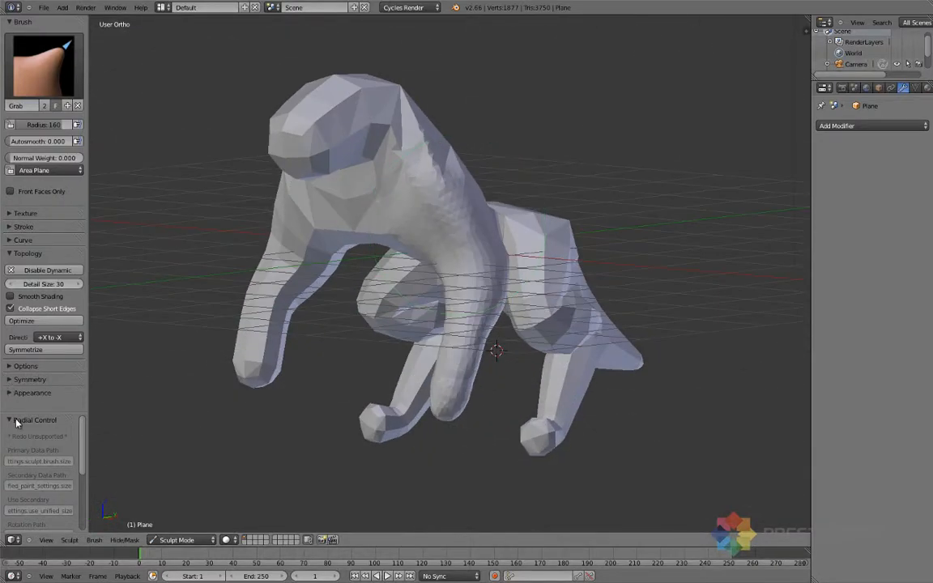
middle_click_drag(401, 278, 468, 285)
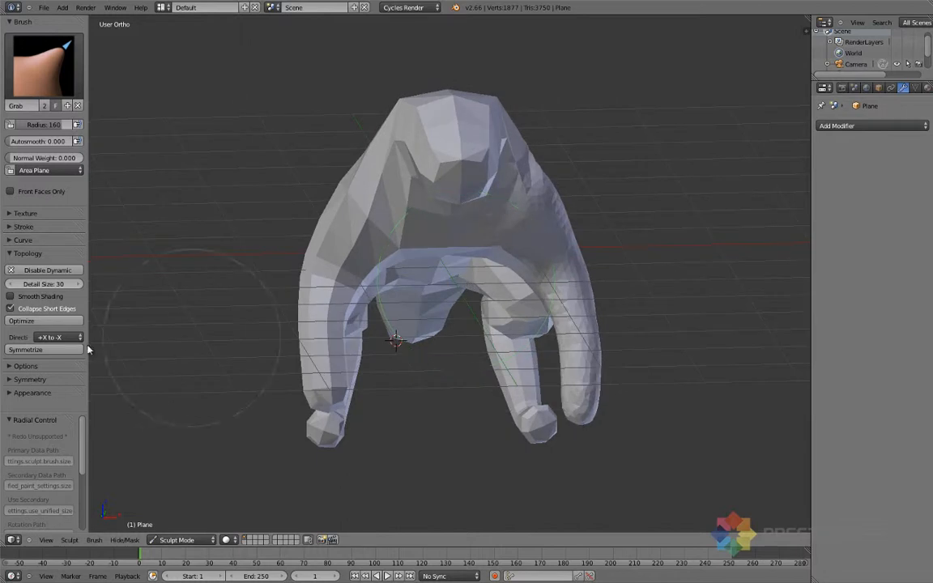
left_click(28, 350)
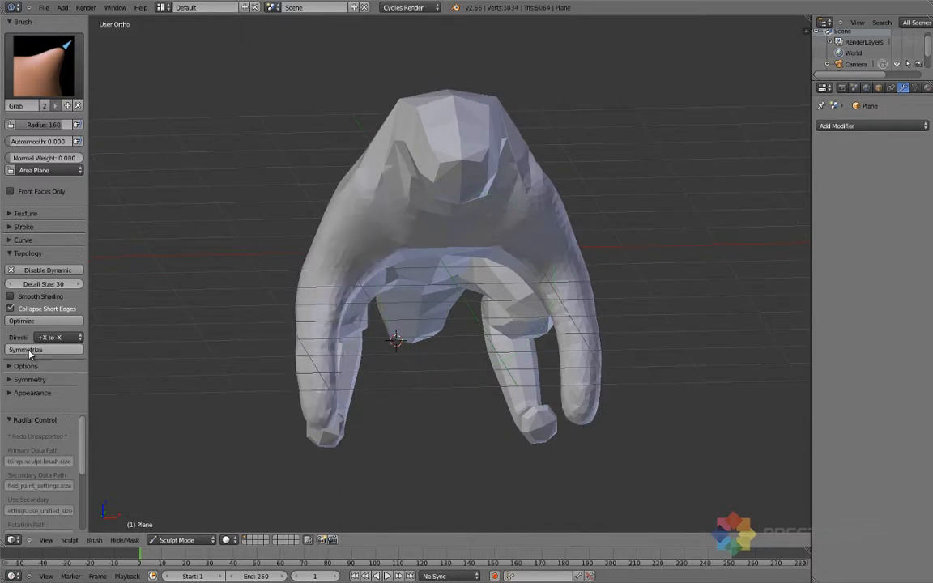
middle_click_drag(396, 347, 340, 259)
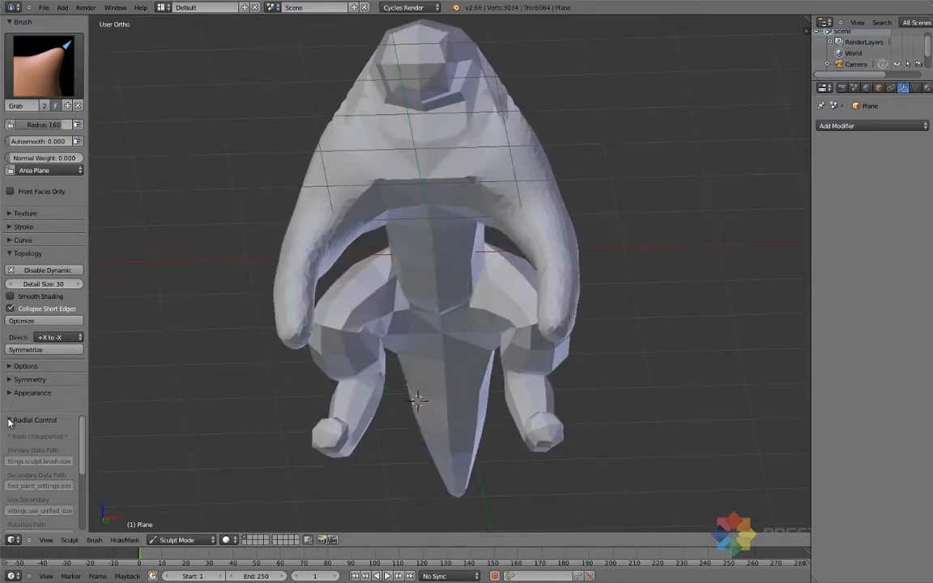
Step: Collapse the Radial Control options and show the mirror axes in the sculpt symmetry settings
left_click(6, 421)
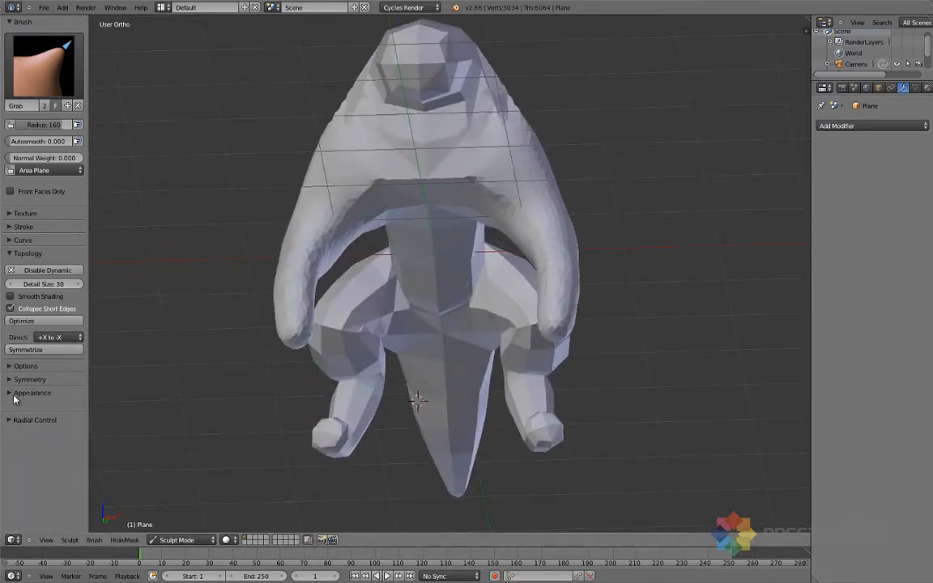
left_click(10, 381)
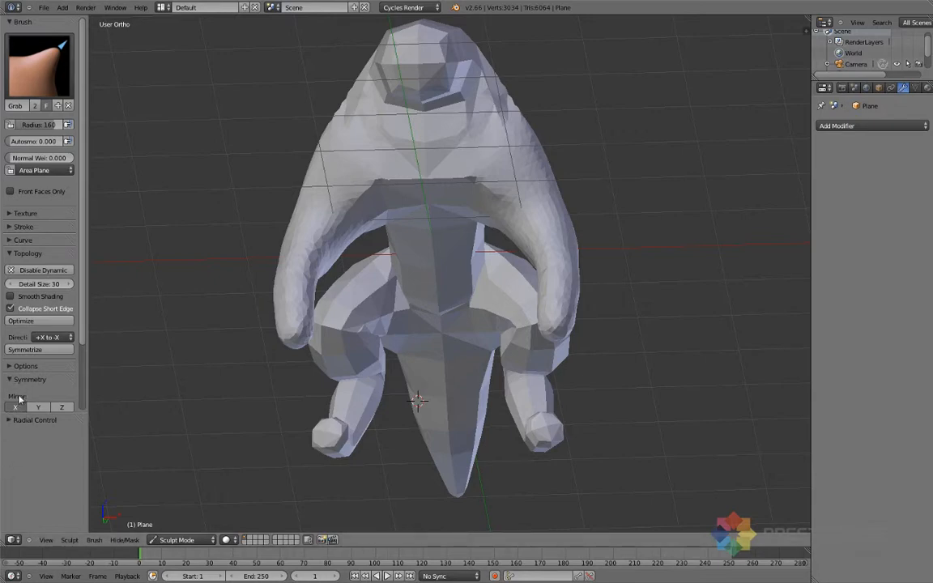
middle_click_drag(477, 260, 311, 301)
Step: Inflate the creature's back, belly and chest with the Inflate/Deflate brush at radius 160, working from above and below
key("KP_3")
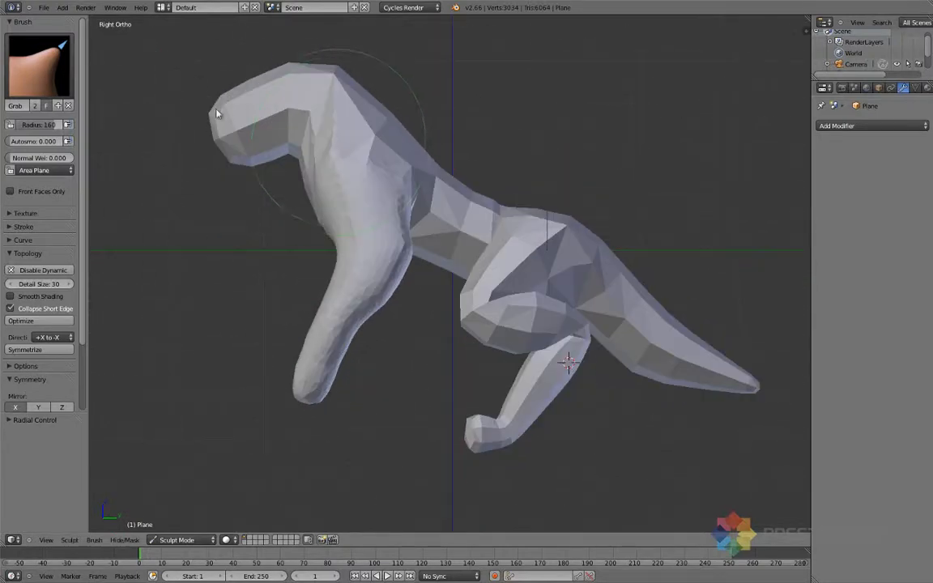
left_click(22, 59)
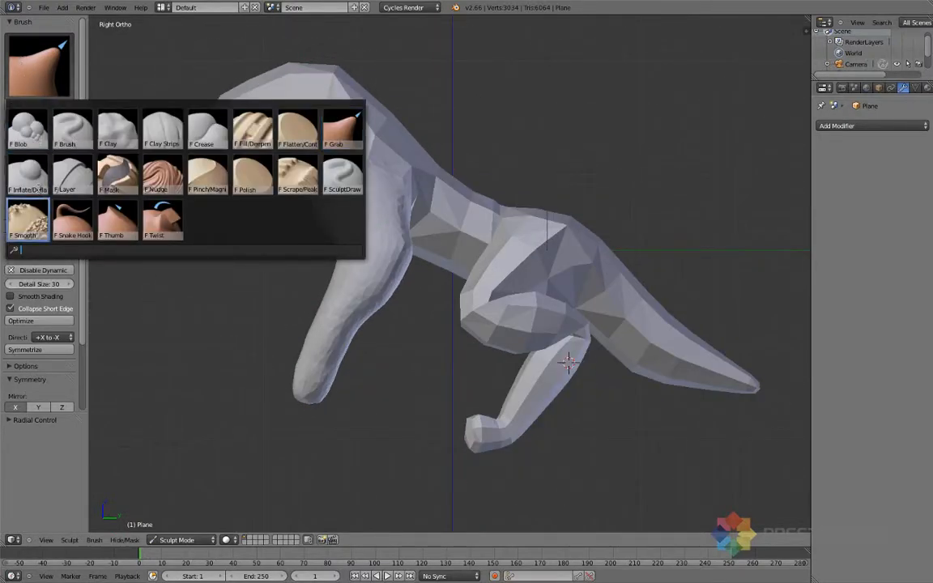
left_click(28, 174)
middle_click_drag(138, 210, 254, 265)
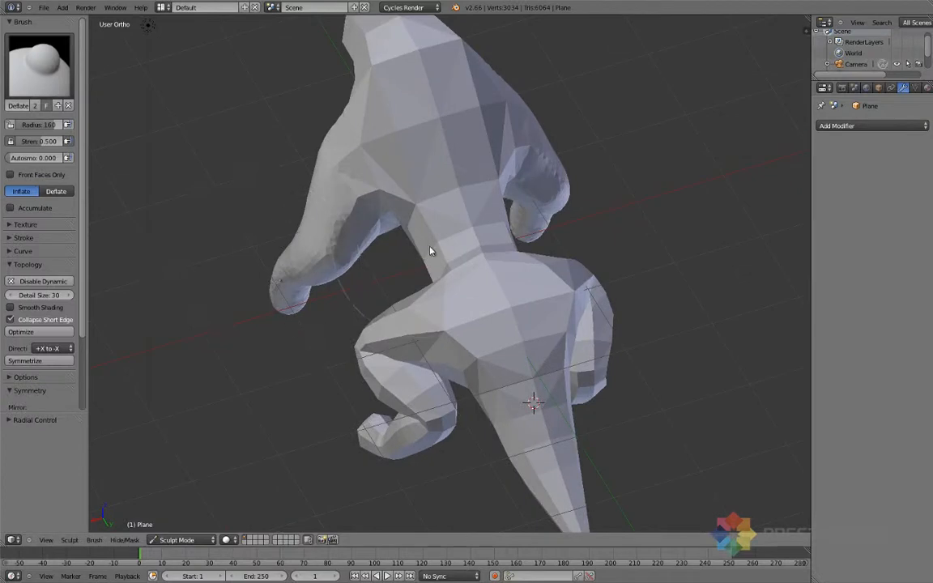
left_click_drag(406, 179, 400, 169)
scroll(402, 191, "up", 3)
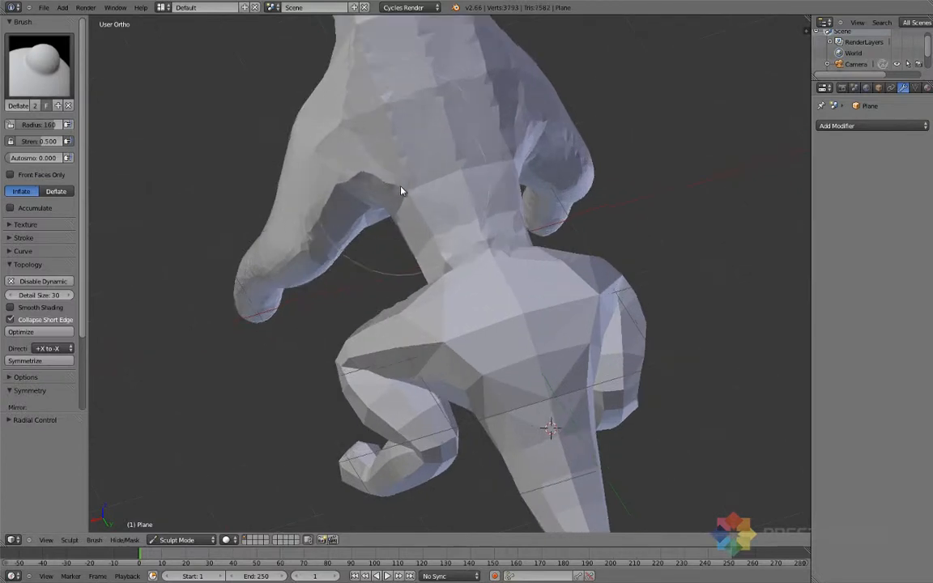
mouse_move(402, 191)
middle_mouse_down()
mouse_move(424, 176)
mouse_move(413, 240)
middle_mouse_up()
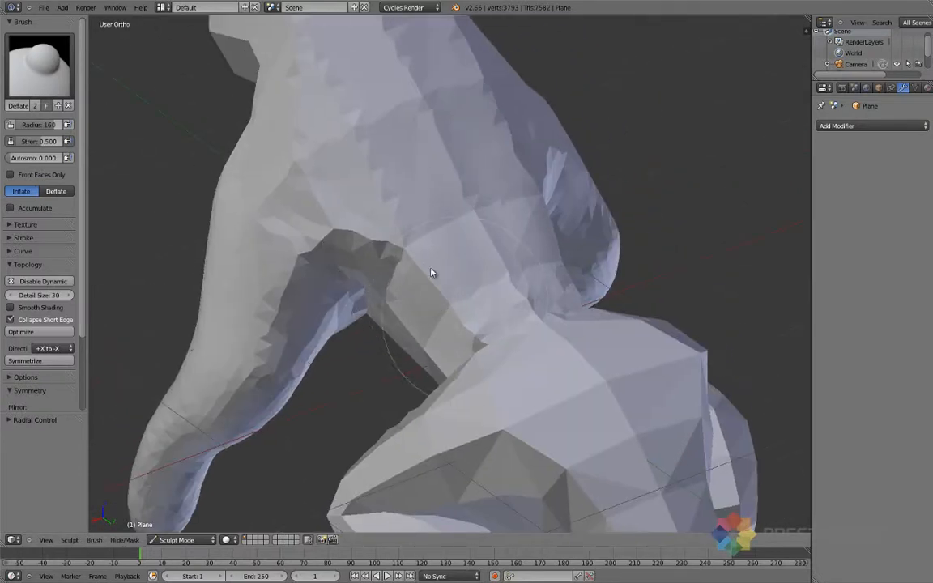
mouse_move(325, 142)
left_mouse_down()
mouse_move(408, 287)
mouse_move(446, 263)
left_mouse_up()
mouse_move(445, 263)
middle_mouse_down()
mouse_move(475, 266)
mouse_move(517, 220)
mouse_move(504, 237)
middle_mouse_up()
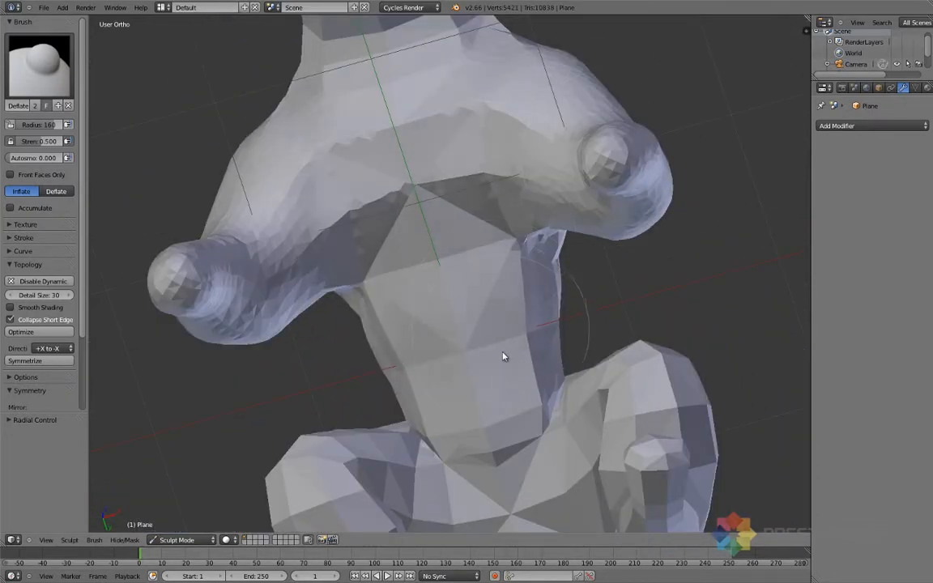
left_click_drag(493, 300, 442, 153)
middle_click_drag(463, 192, 462, 235)
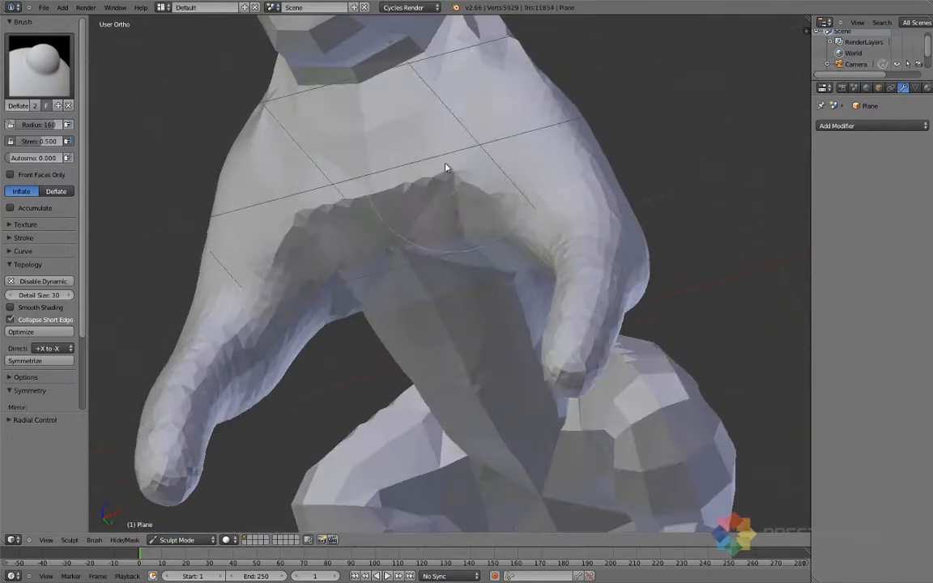
left_click_drag(446, 167, 396, 135)
Step: Smooth the inflated belly and chest between the front legs, working from several sides
mouse_move(470, 227)
middle_mouse_down()
mouse_move(297, 292)
mouse_move(377, 234)
middle_mouse_up()
mouse_move(443, 302)
left_mouse_down("shift")
mouse_move(400, 114)
mouse_move(404, 181)
mouse_move(279, 294)
mouse_move(339, 278)
left_mouse_up("shift")
mouse_move(340, 281)
middle_mouse_down()
mouse_move(426, 254)
mouse_move(539, 158)
mouse_move(456, 341)
middle_mouse_up()
mouse_move(413, 310)
left_mouse_down("shift")
mouse_move(520, 222)
mouse_move(425, 280)
mouse_move(458, 252)
left_mouse_up("shift")
mouse_move(458, 252)
middle_mouse_down()
mouse_move(437, 332)
mouse_move(512, 338)
mouse_move(537, 233)
middle_mouse_up()
left_click_drag(420, 185, 578, 219, "shift")
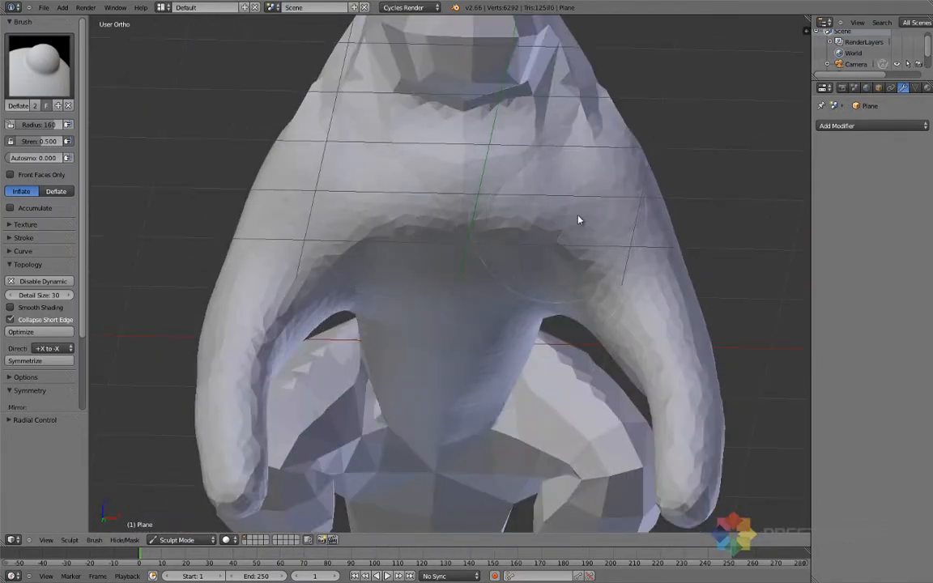
Step: Inspect the mesh density of the sculpted torso in wireframe display, and return to solid shading
middle_click_drag(480, 237, 522, 339)
key("z")
scroll(503, 341, "up", 2)
mouse_move(430, 323)
middle_mouse_down()
mouse_move(440, 309)
mouse_move(534, 322)
mouse_move(632, 275)
middle_mouse_up()
key("z")
Step: Sculpt fuller shoulders and refine the waist behind the front legs with the Inflate/Deflate brush
mouse_move(534, 260)
middle_mouse_down()
mouse_move(435, 305)
mouse_move(357, 313)
mouse_move(338, 324)
middle_mouse_up()
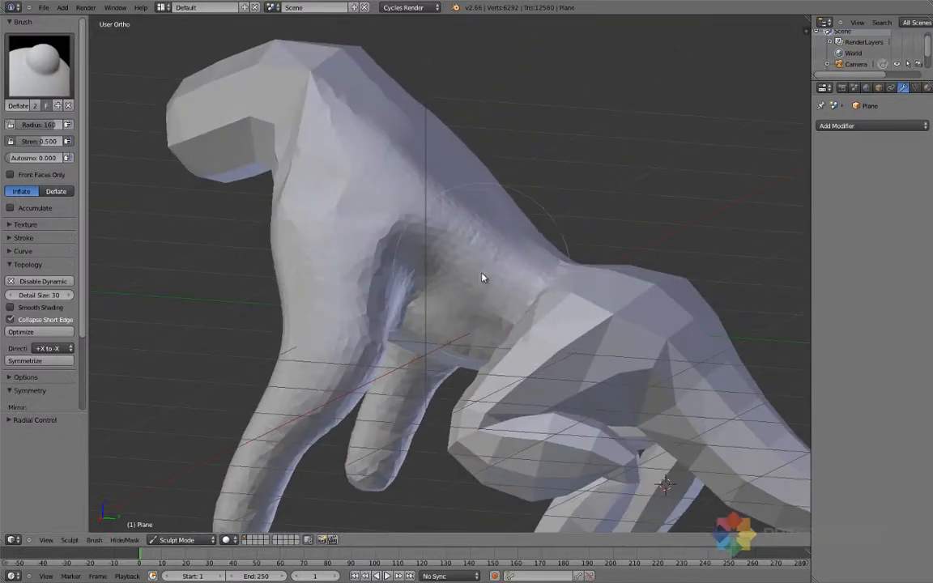
mouse_move(483, 281)
left_mouse_down()
mouse_move(438, 277)
mouse_move(422, 343)
mouse_move(433, 371)
mouse_move(401, 291)
mouse_move(414, 267)
mouse_move(385, 343)
left_mouse_up()
mouse_move(385, 343)
middle_mouse_down()
mouse_move(369, 361)
mouse_move(354, 337)
mouse_move(317, 333)
mouse_move(474, 356)
mouse_move(420, 289)
middle_mouse_up()
left_click_drag(420, 289, 451, 279)
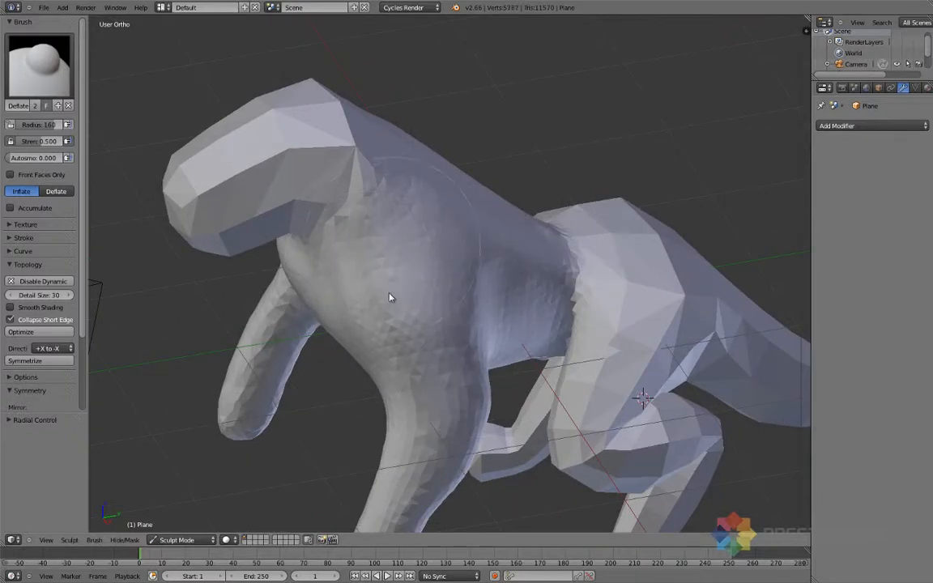
mouse_move(390, 294)
middle_mouse_down()
mouse_move(467, 320)
mouse_move(485, 312)
mouse_move(668, 329)
mouse_move(658, 365)
mouse_move(652, 329)
mouse_move(653, 422)
mouse_move(634, 387)
mouse_move(455, 384)
mouse_move(410, 354)
middle_mouse_up()
scroll(411, 354, "up", 1)
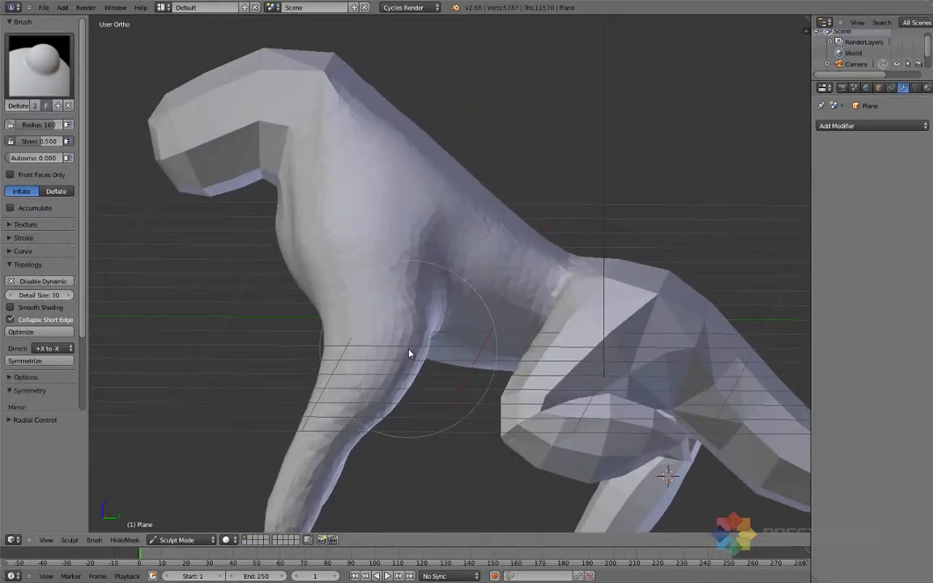
scroll(411, 354, "down", 1)
mouse_move(467, 343)
middle_mouse_down()
mouse_move(446, 354)
mouse_move(194, 368)
mouse_move(413, 387)
mouse_move(527, 340)
mouse_move(551, 339)
mouse_move(527, 313)
middle_mouse_up()
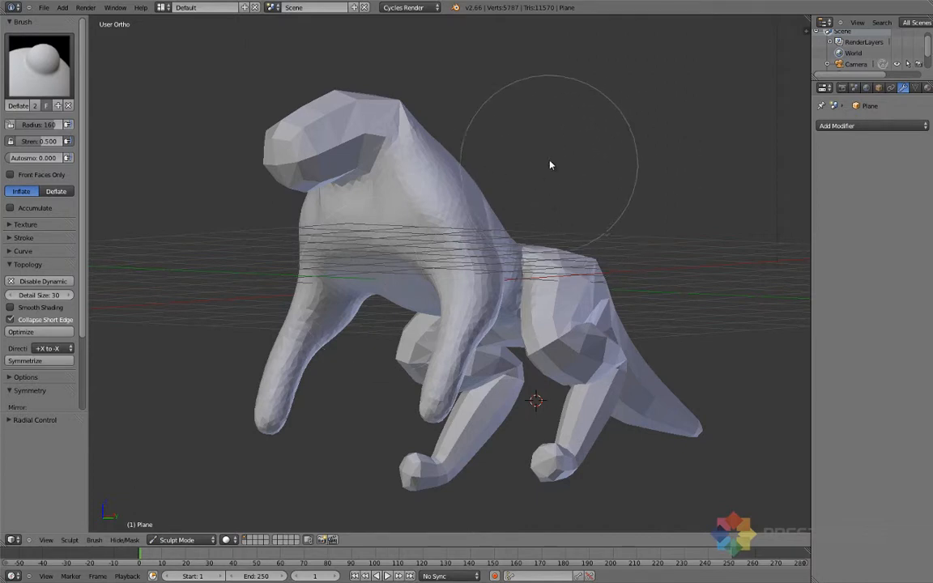
Step: Set the Inflate/Deflate brush to a radius of 173 and a strength of 0.902
middle_click_drag(555, 143, 551, 163)
key("f")
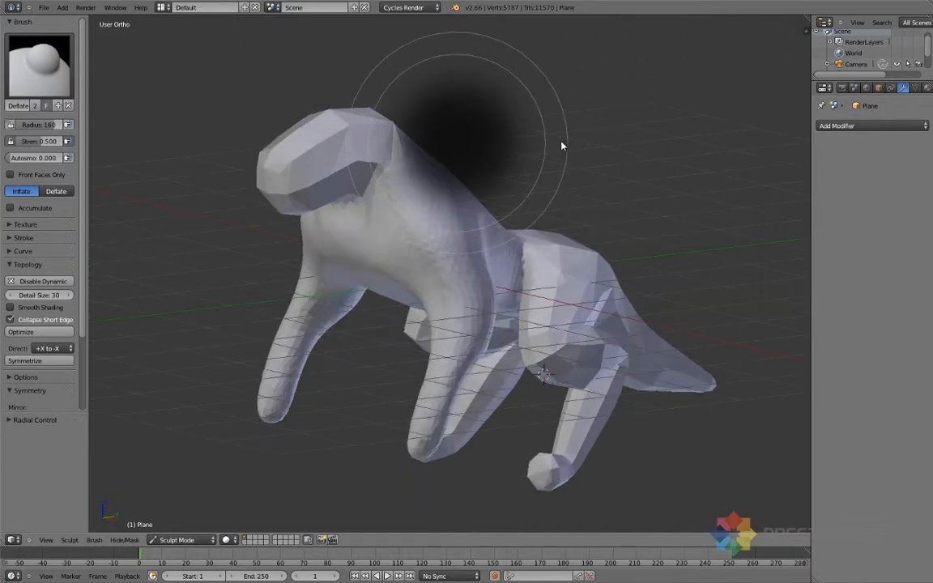
left_click(491, 152)
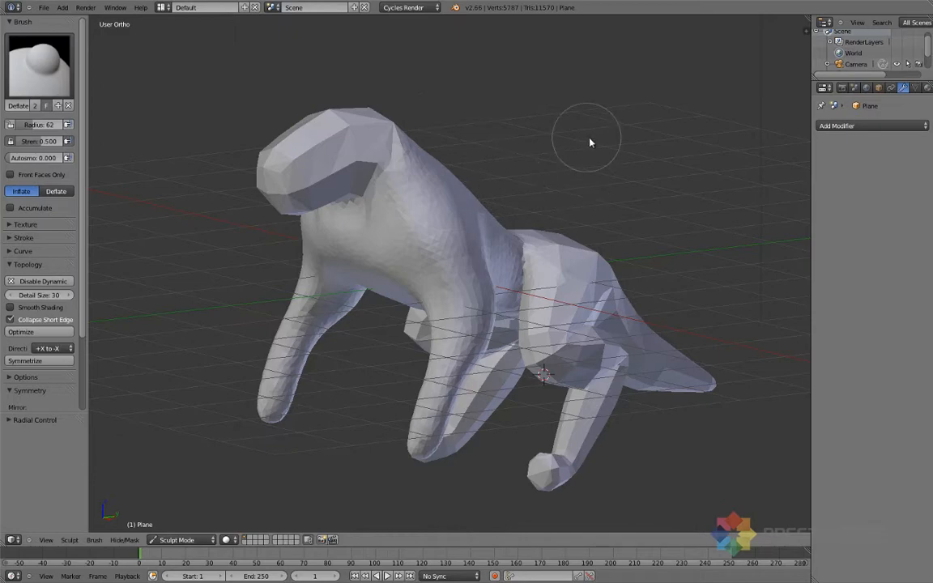
key("f")
left_click(645, 150)
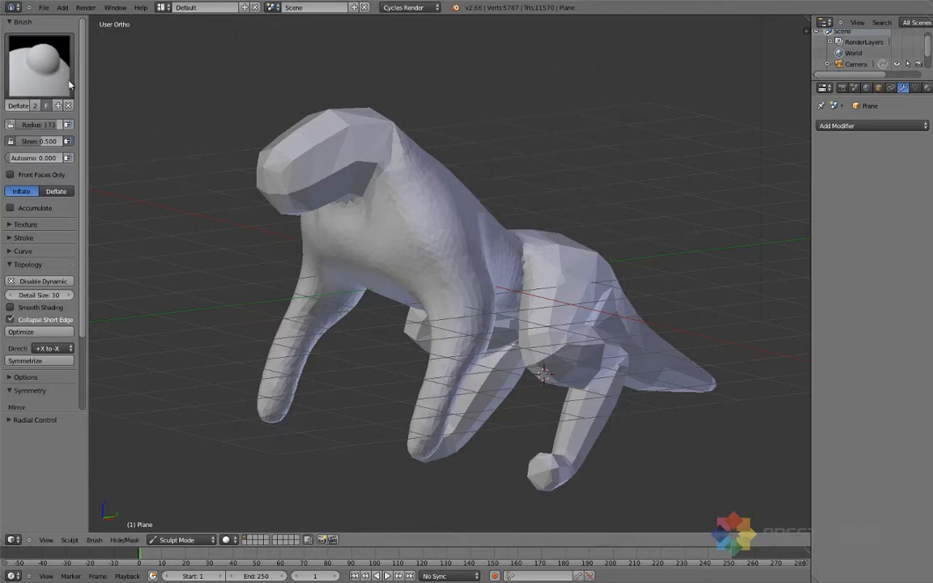
key("f")
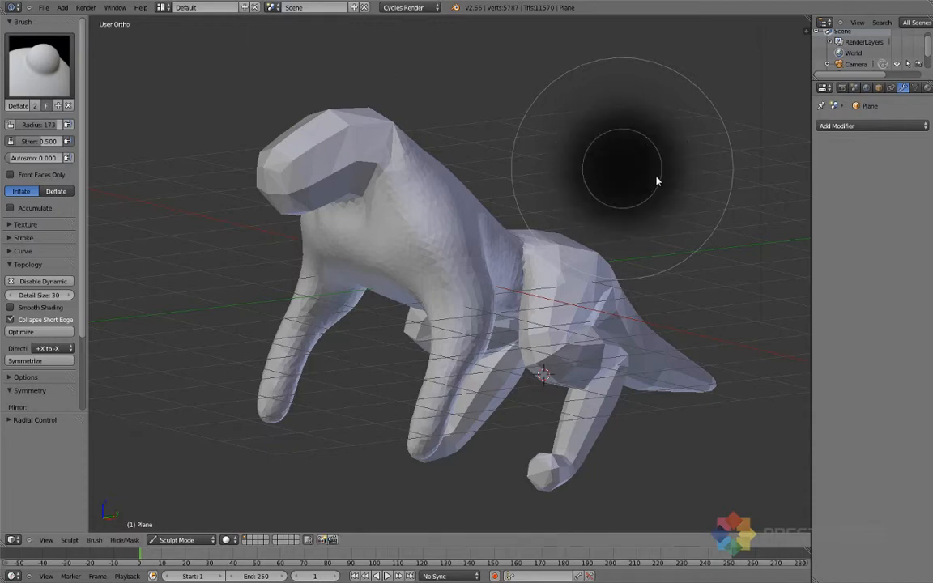
left_click(633, 174)
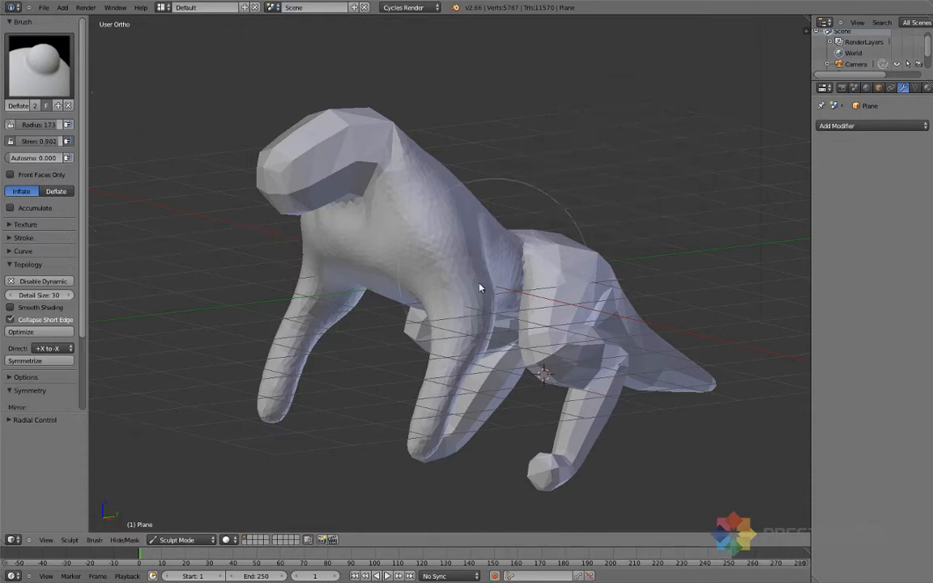
Step: Sculpt fuller hips and hind thighs with the Inflate/Deflate brush, and set the brush strength to 0.183
middle_click_drag(479, 288, 543, 324)
mouse_move(543, 324)
left_mouse_down()
mouse_move(490, 354)
mouse_move(489, 403)
mouse_move(514, 471)
mouse_move(448, 515)
left_mouse_up()
key("shift+f")
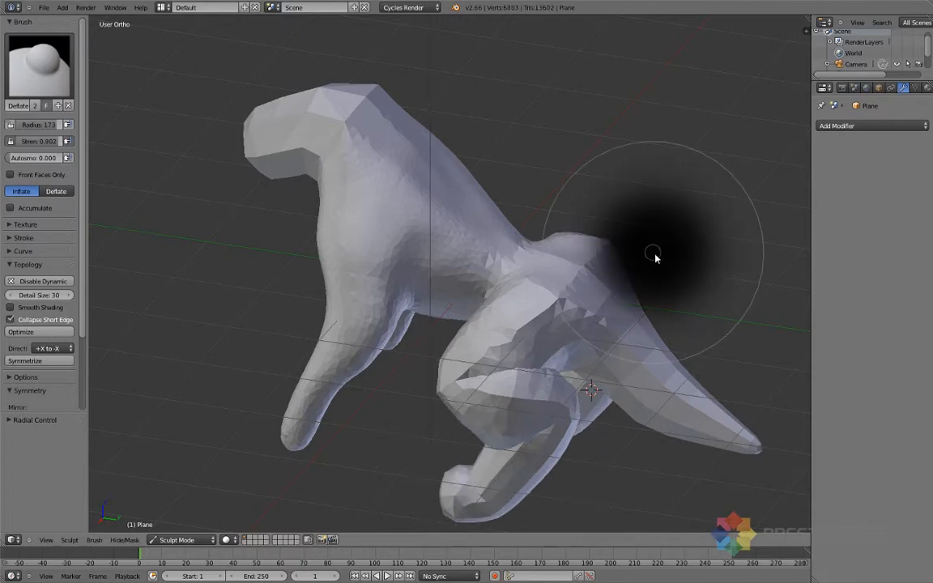
left_click(737, 284)
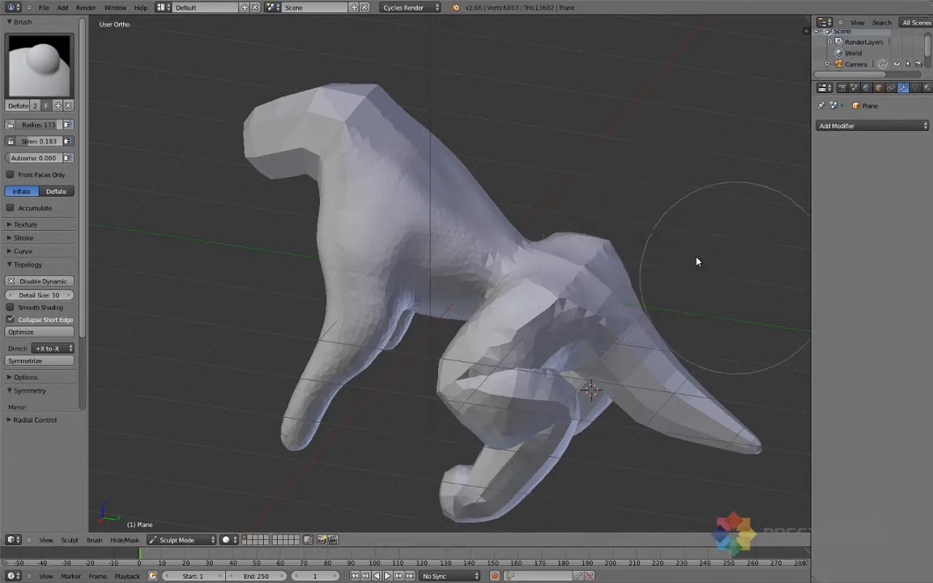
Step: Smooth the faceted head, neck, back and hips of the creature
mouse_move(696, 261)
middle_mouse_down()
mouse_move(624, 294)
mouse_move(597, 418)
middle_mouse_up()
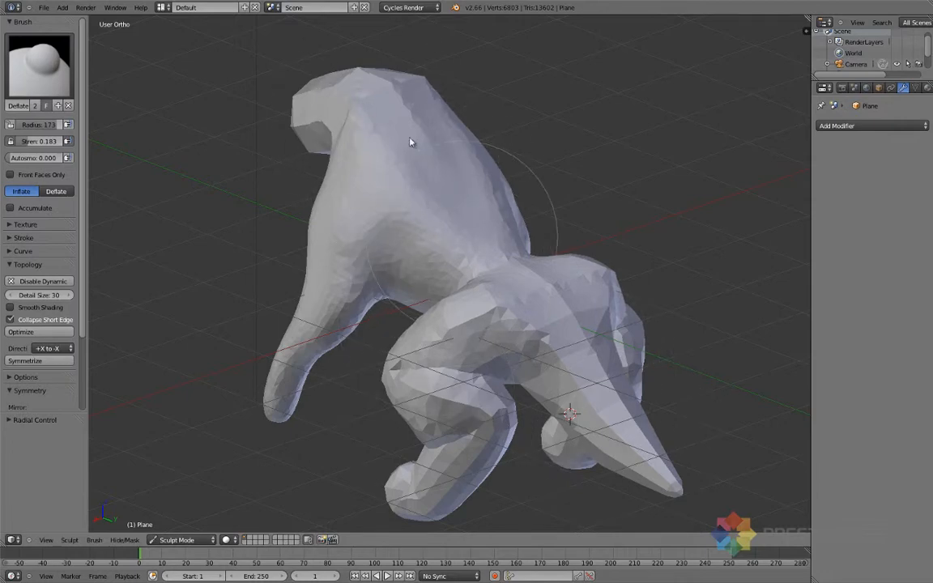
middle_click_drag(361, 145, 441, 145)
mouse_move(341, 152)
left_mouse_down("shift")
mouse_move(285, 162)
mouse_move(379, 205)
mouse_move(476, 227)
mouse_move(398, 157)
mouse_move(284, 242)
mouse_move(384, 162)
left_mouse_up("shift")
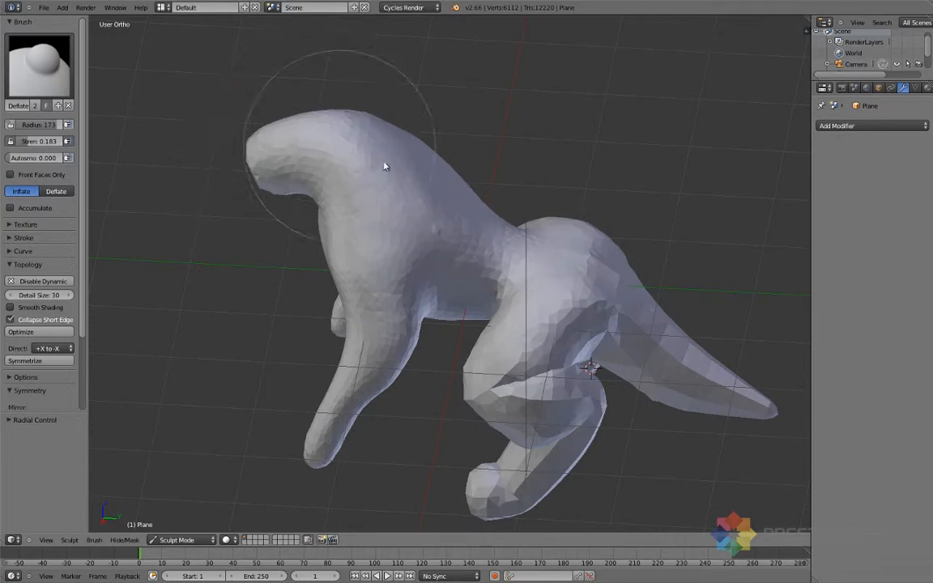
Step: Smooth the front legs, snout, hind legs and tail, slimming the front legs and shortening the snout
middle_click_drag(384, 166, 521, 271)
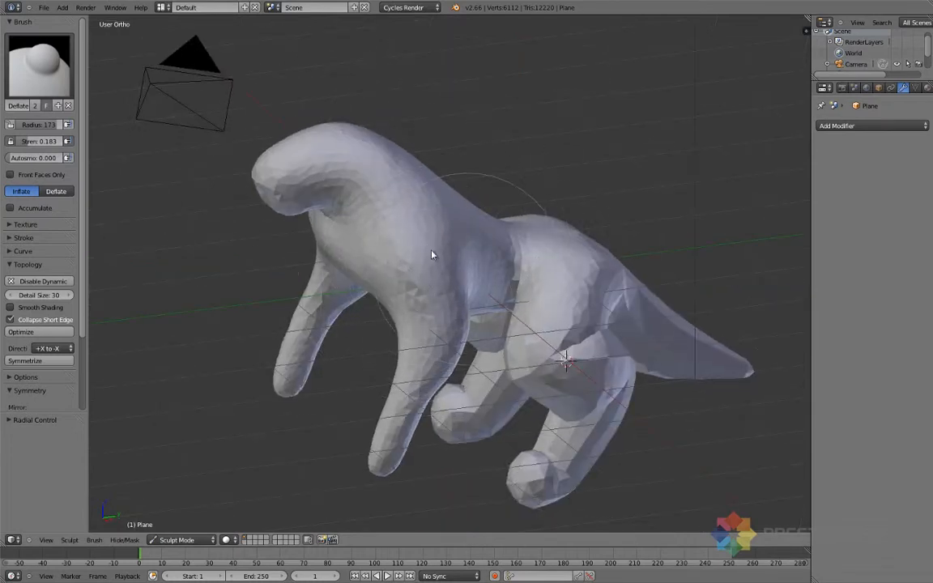
middle_click_drag(484, 197, 464, 200)
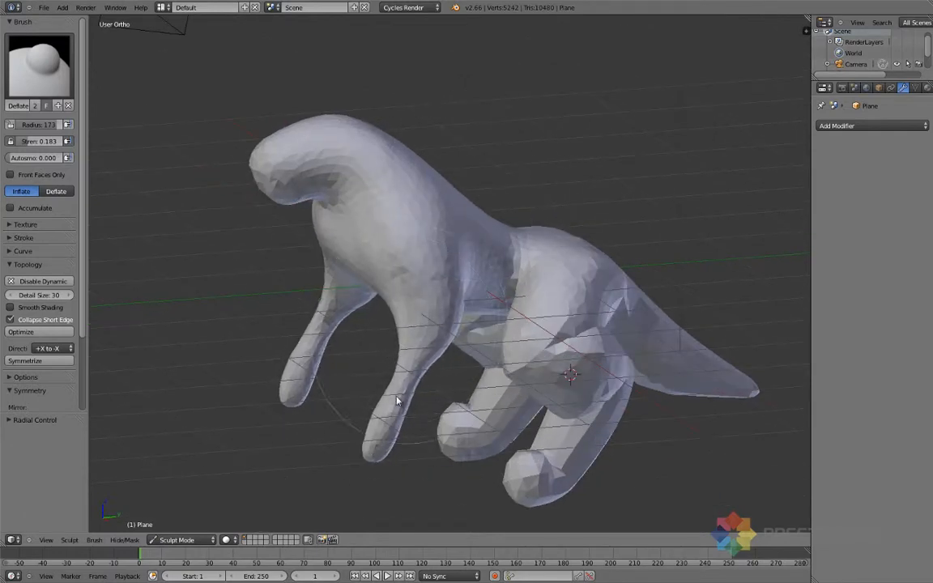
mouse_move(396, 401)
left_mouse_down("shift")
mouse_move(409, 273)
mouse_move(288, 206)
mouse_move(277, 179)
mouse_move(280, 200)
mouse_move(324, 209)
left_mouse_up("shift")
mouse_move(562, 312)
left_mouse_down("shift")
mouse_move(593, 464)
mouse_move(477, 371)
mouse_move(573, 298)
mouse_move(733, 370)
left_mouse_up("shift")
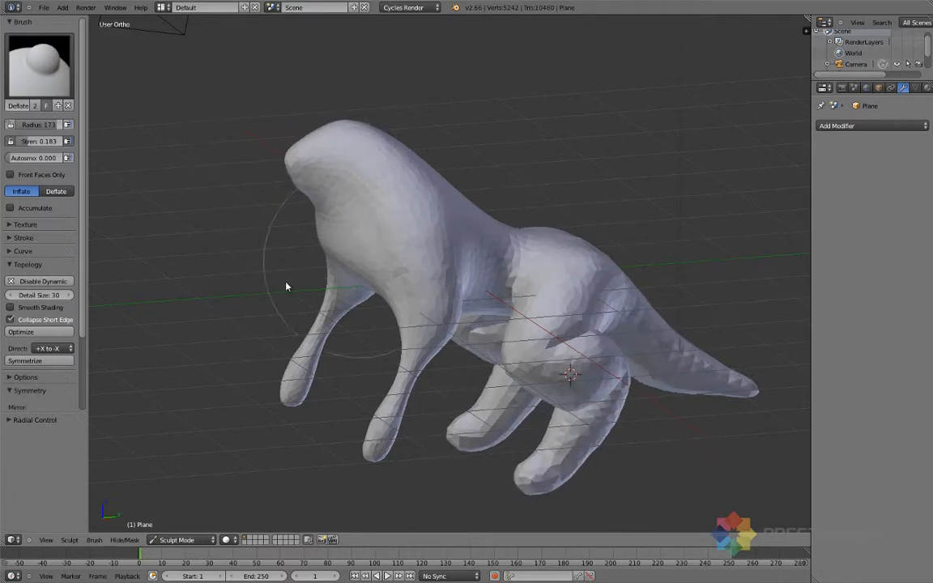
mouse_move(285, 287)
middle_mouse_down()
mouse_move(279, 307)
mouse_move(555, 260)
mouse_move(454, 276)
mouse_move(273, 273)
mouse_move(243, 283)
middle_mouse_up()
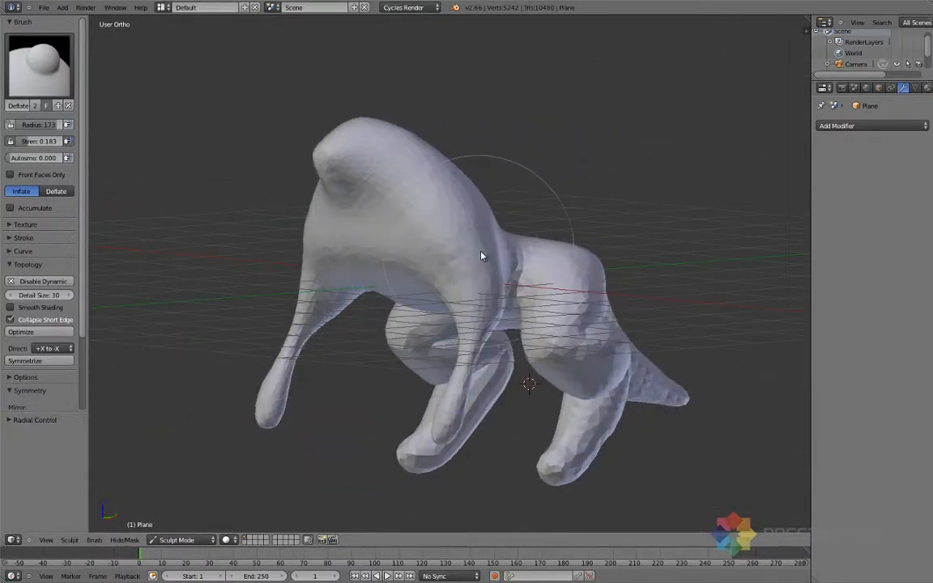
middle_click_drag(481, 256, 471, 258)
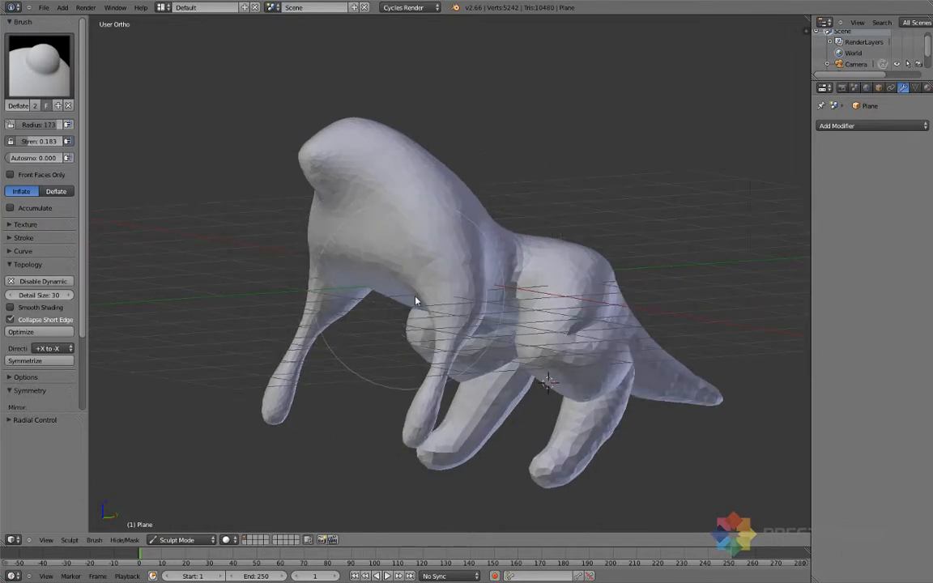
scroll(485, 323, "up", 1)
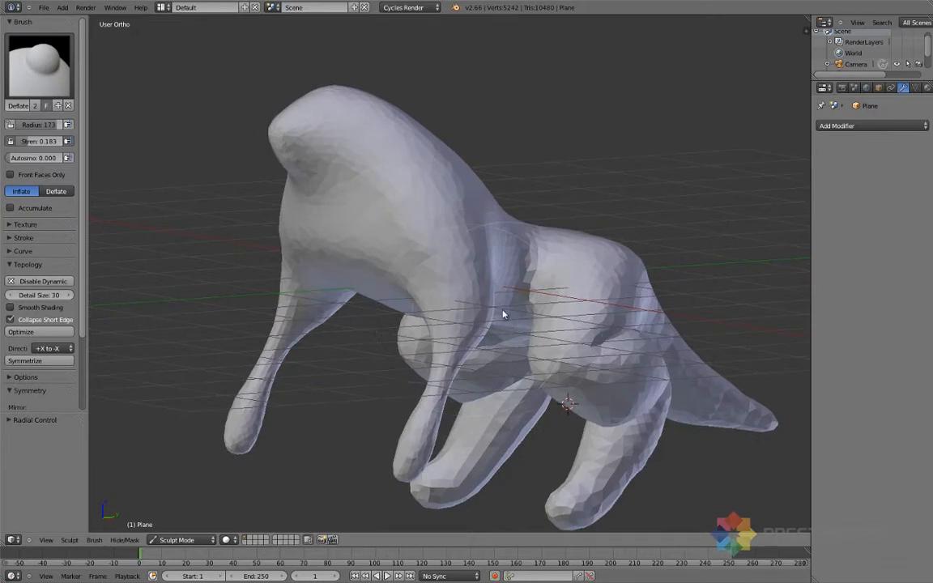
middle_click_drag(502, 314, 484, 269, "shift")
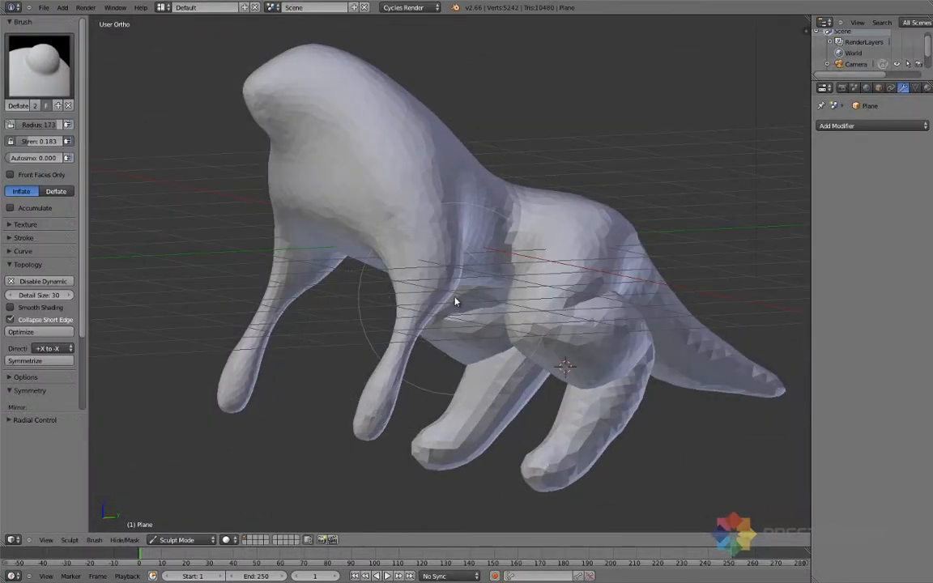
middle_click_drag(444, 298, 467, 299)
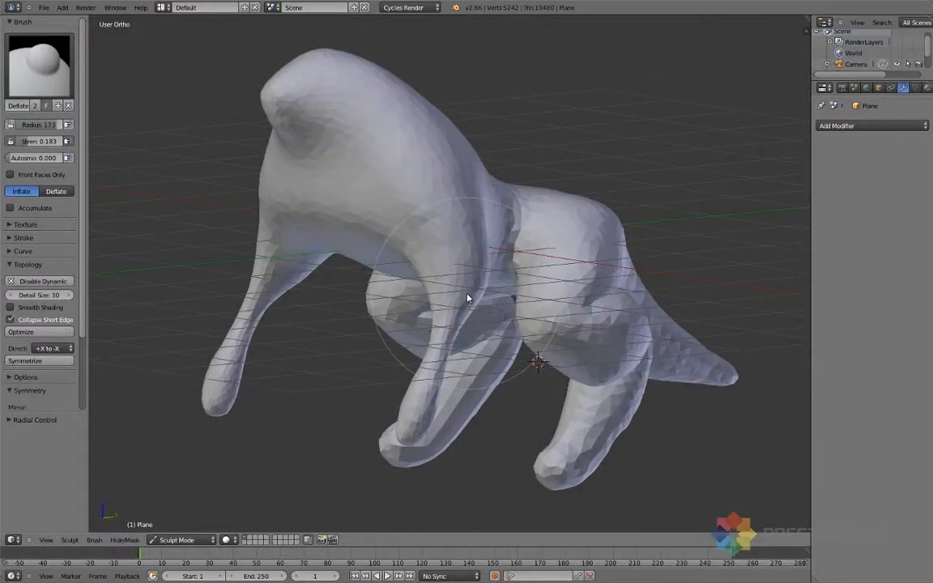